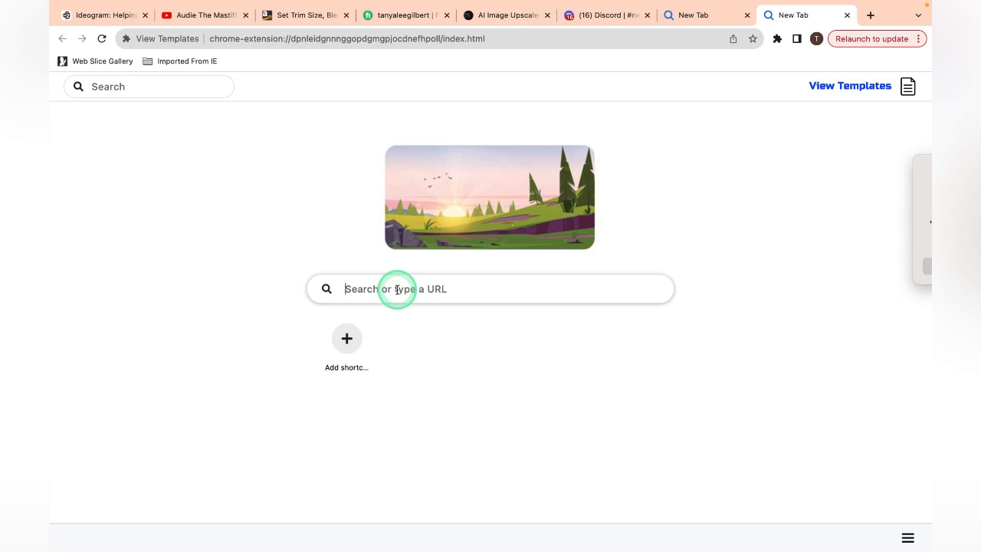
Step: Search the web for midjourney sign in and open the midjourney.com sign-in page
text(idjo)
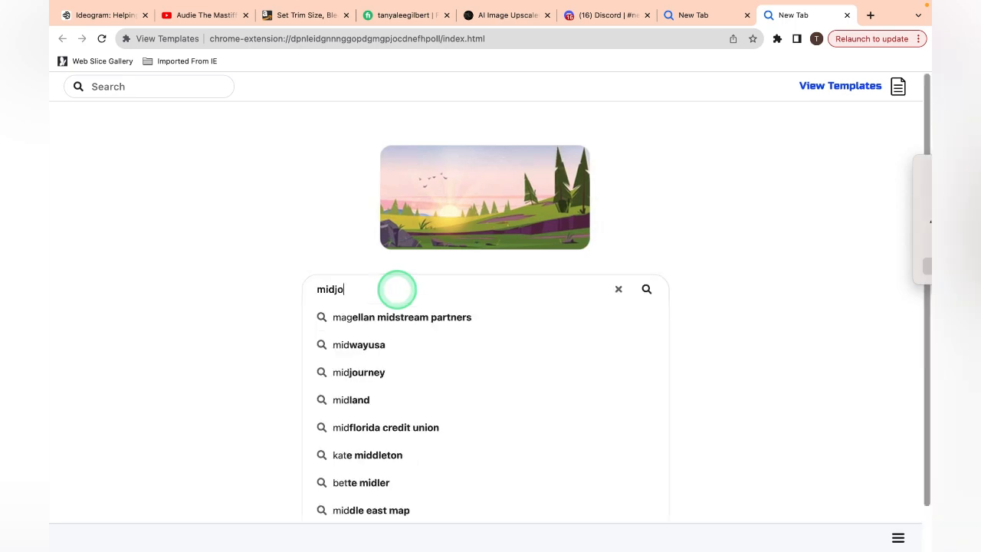
text(u)
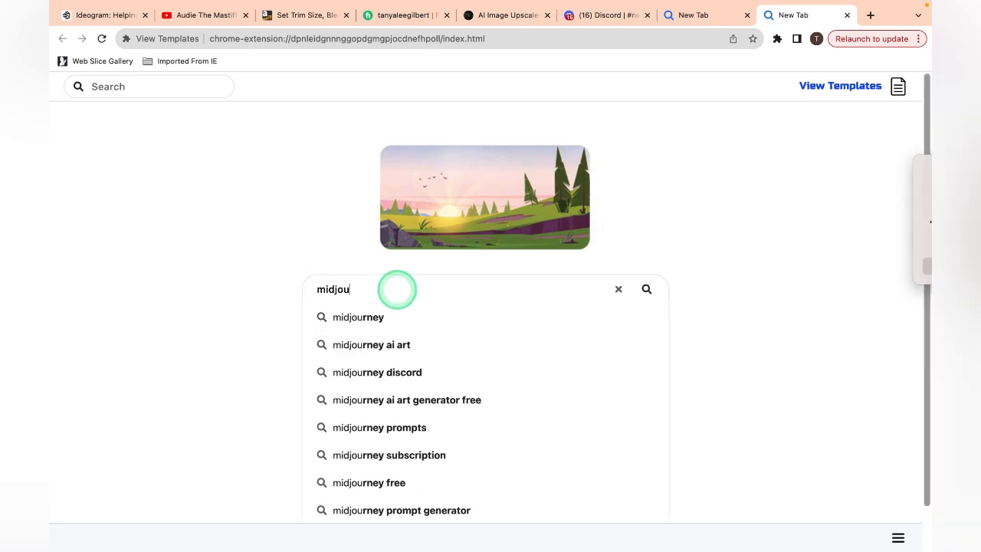
click(379, 321)
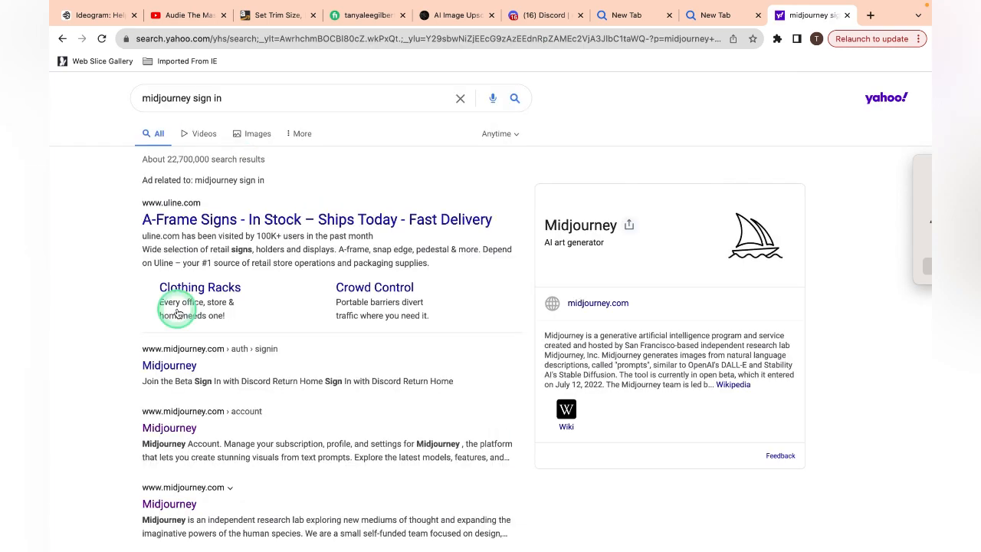
click(181, 367)
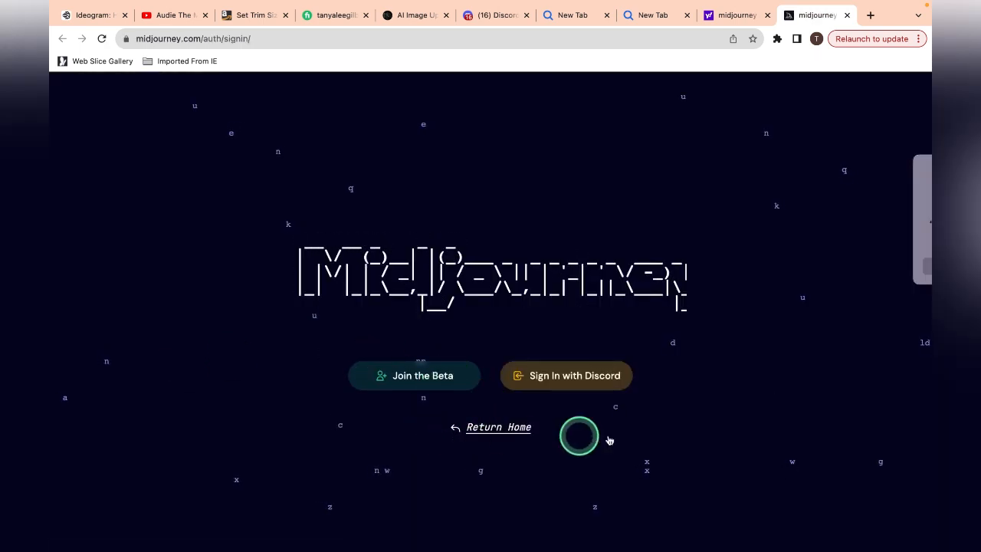
Step: Sign in to Midjourney with the Discord account
click(602, 383)
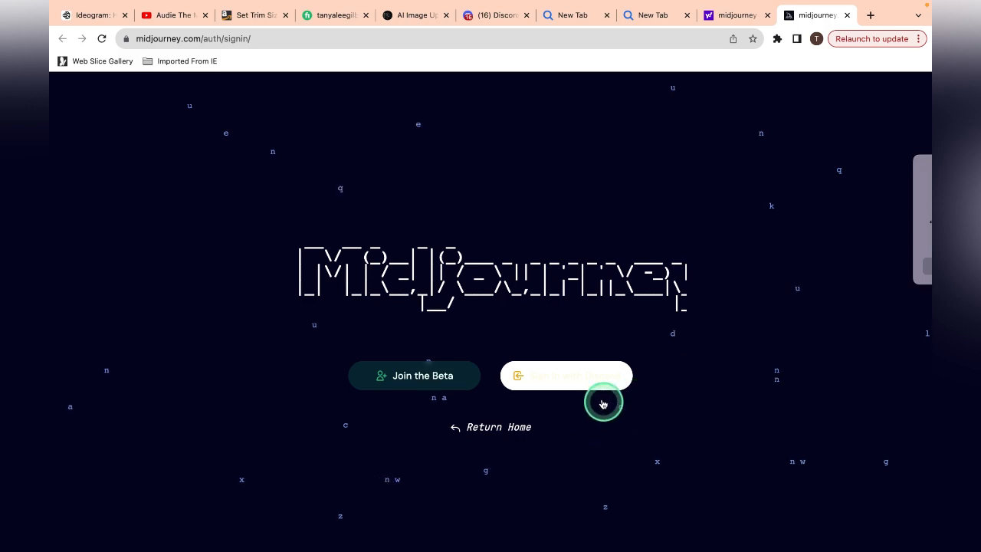
click(566, 377)
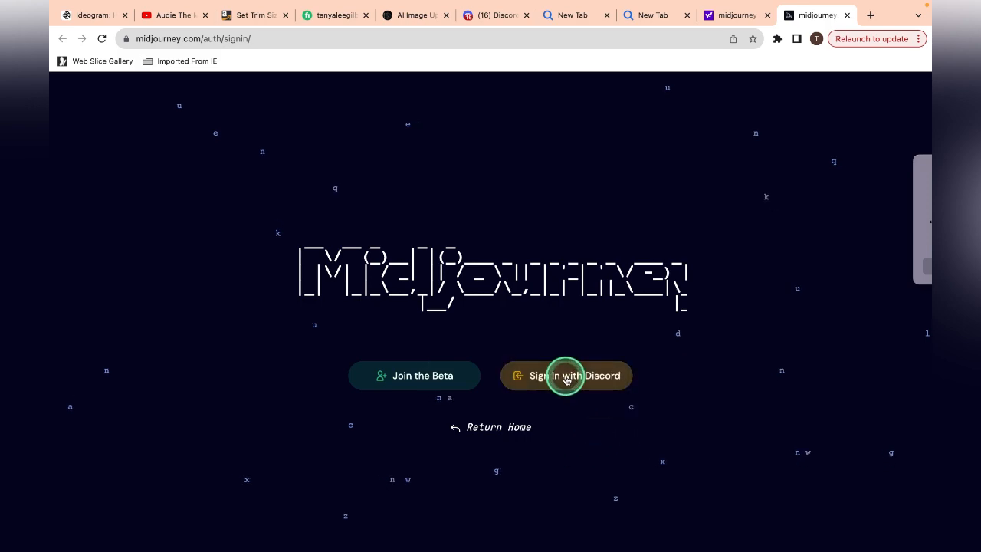
click(566, 378)
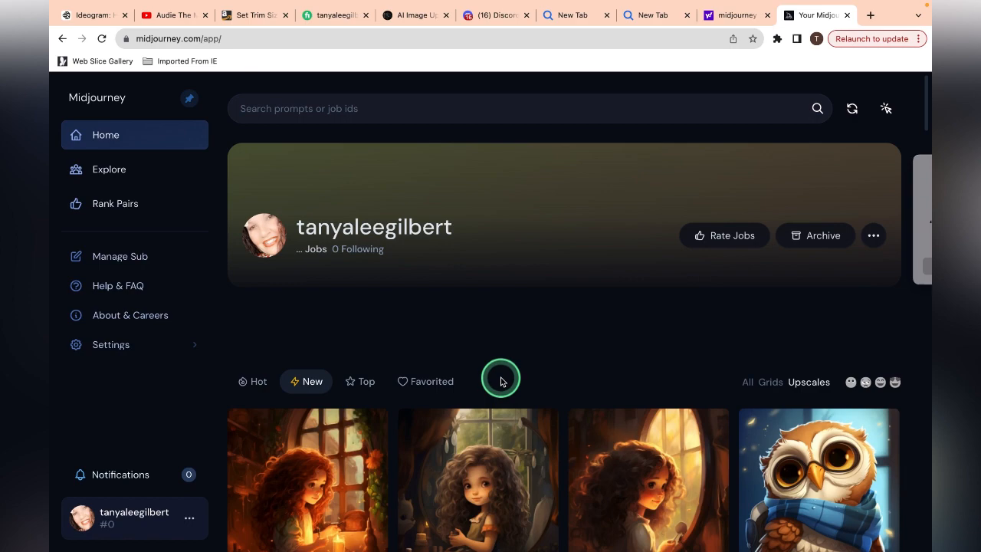
Step: Search the web for "discord login account" in a new browser tab
click(871, 16)
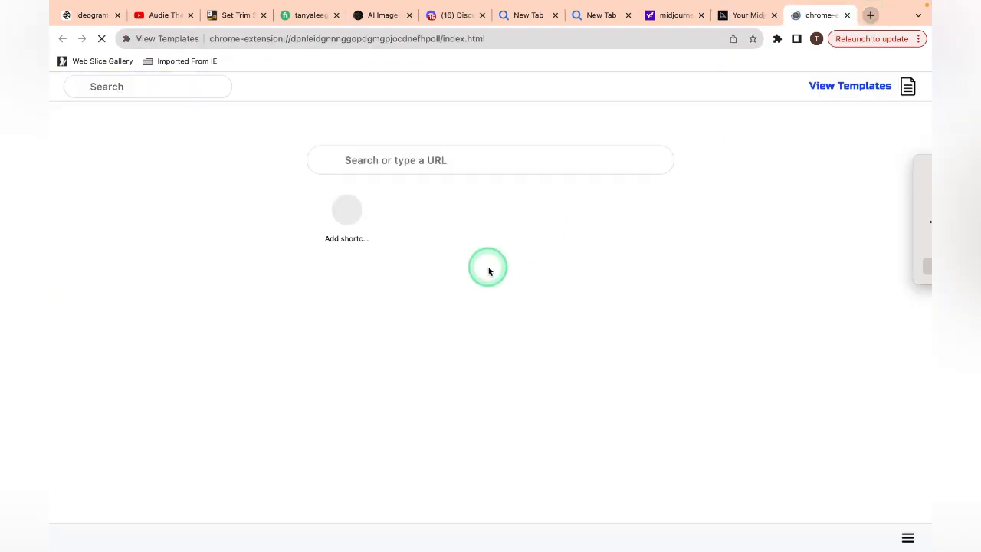
text(dis)
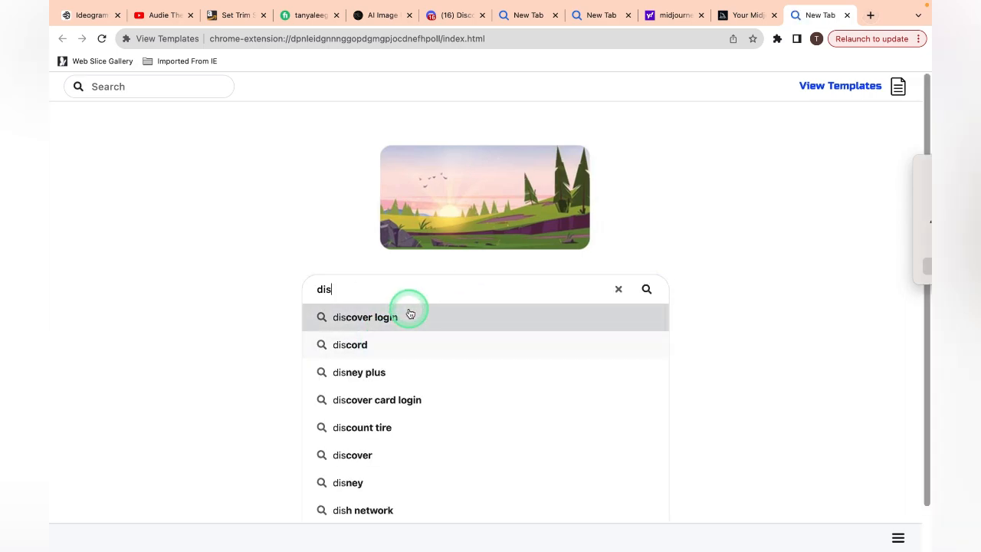
text(cord )
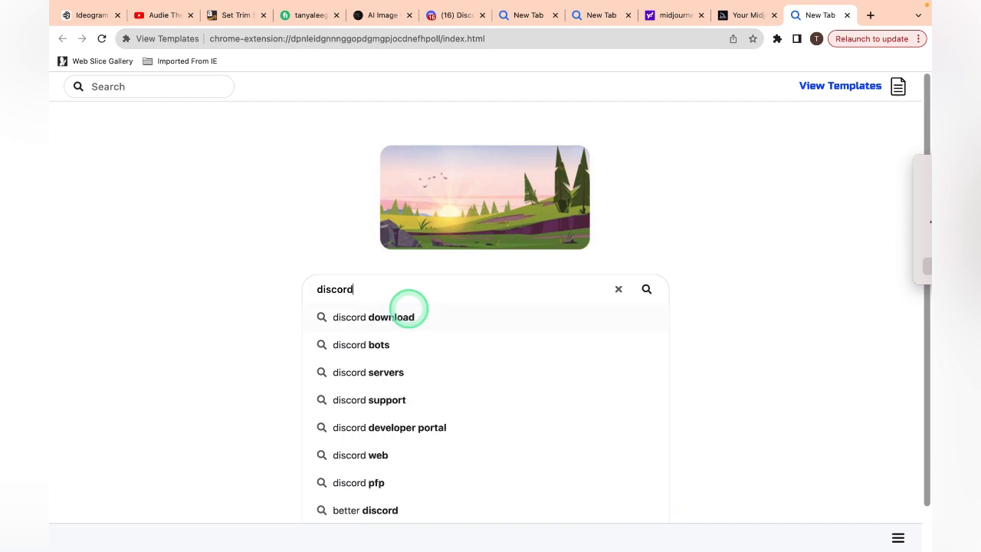
text(lin)
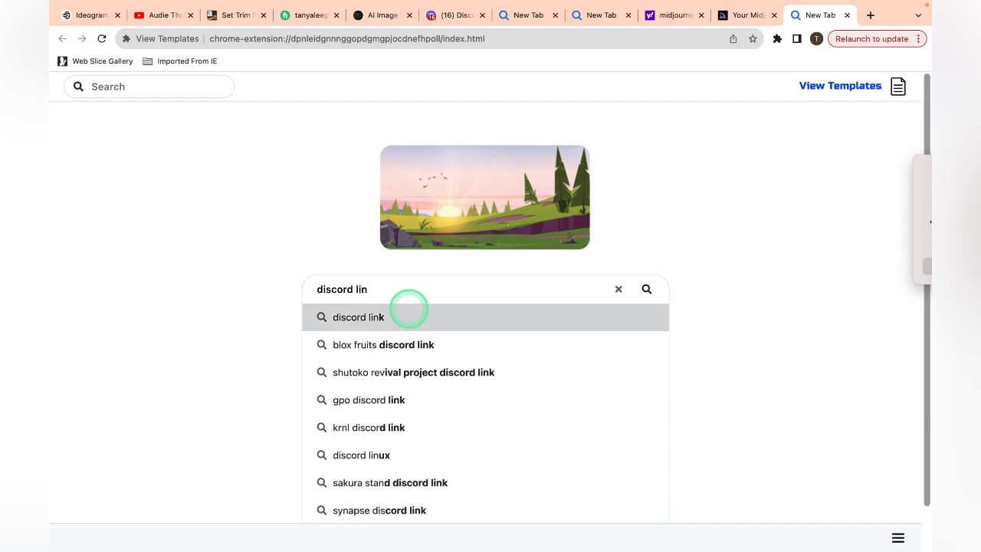
key(BackSpace)
key(BackSpace)
text(ogin)
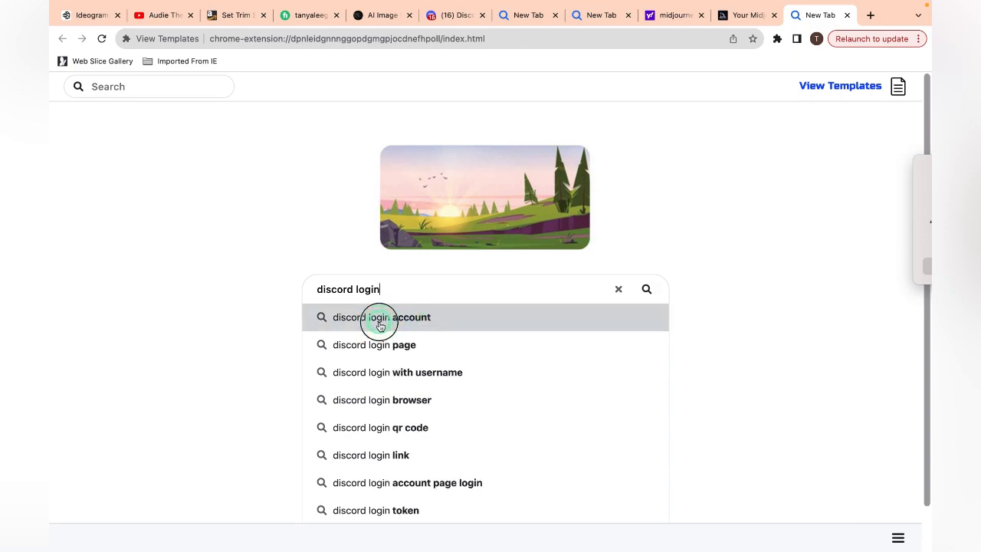
click(380, 318)
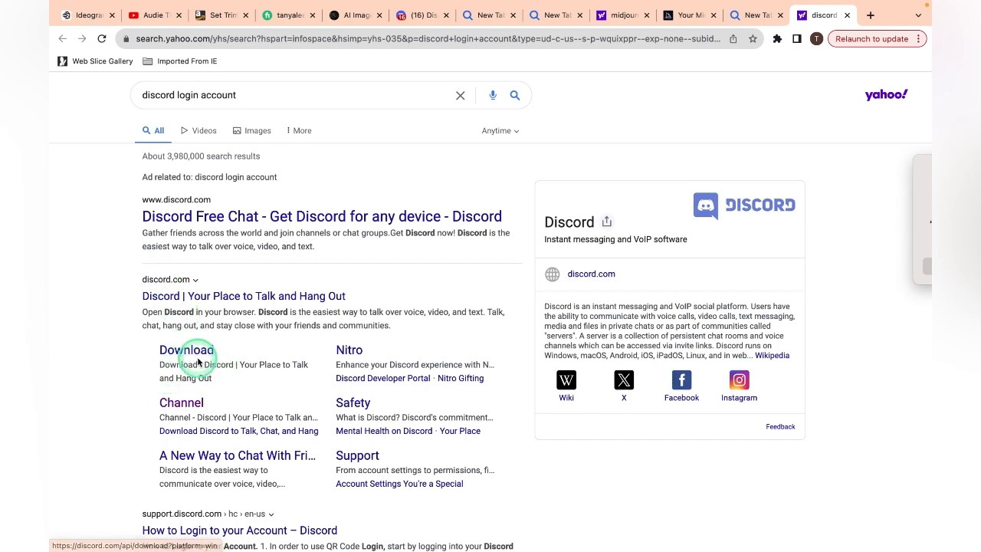
Step: Look through the search results for a Discord login page
scroll(197, 357, down, 3)
scroll(198, 358, down, 1)
scroll(198, 360, up, 2)
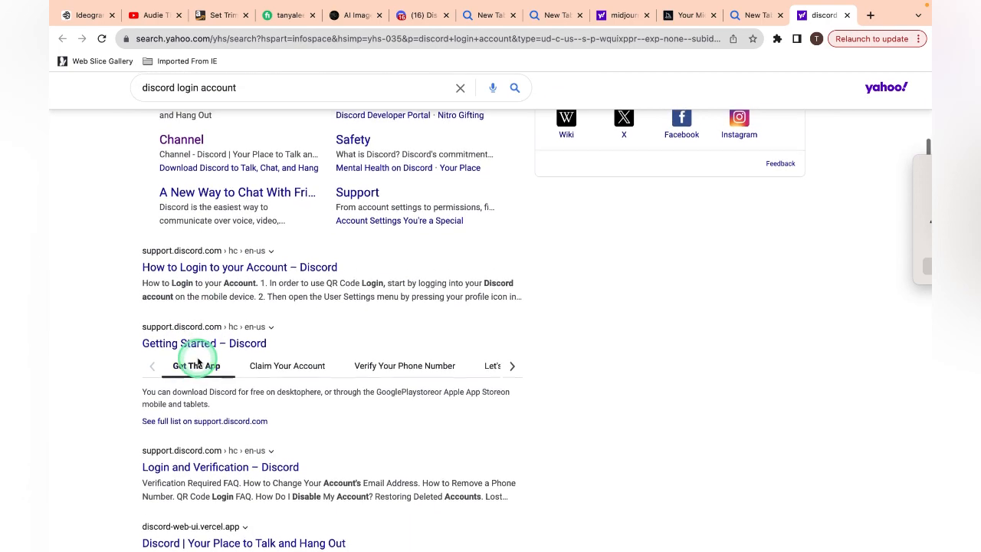
scroll(198, 361, down, 1)
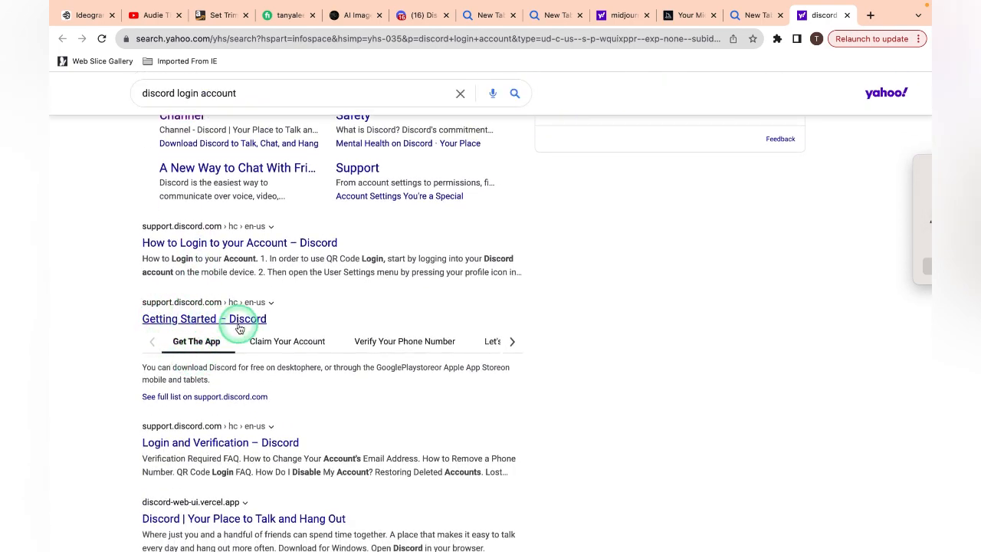
scroll(239, 326, up, 1)
scroll(240, 332, up, 1)
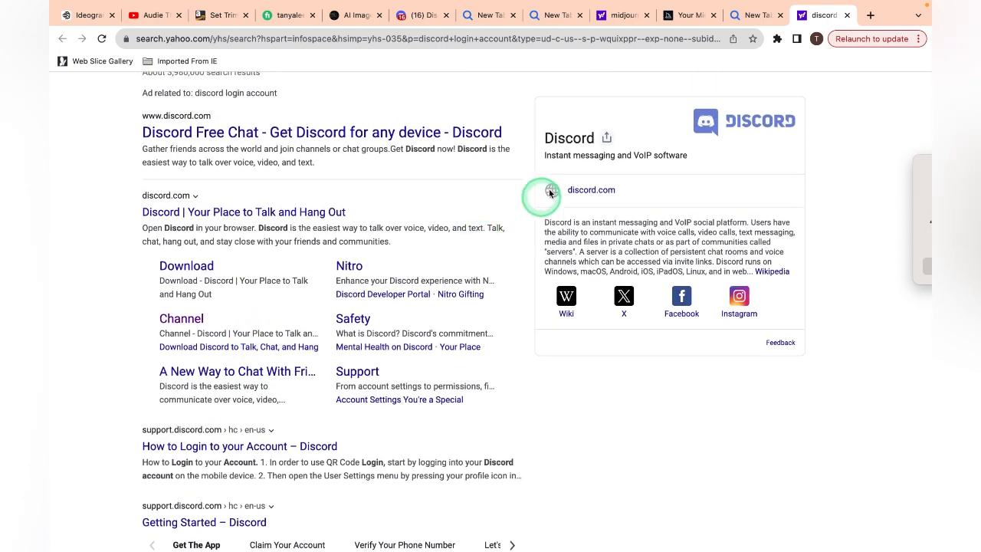
scroll(444, 146, up, 1)
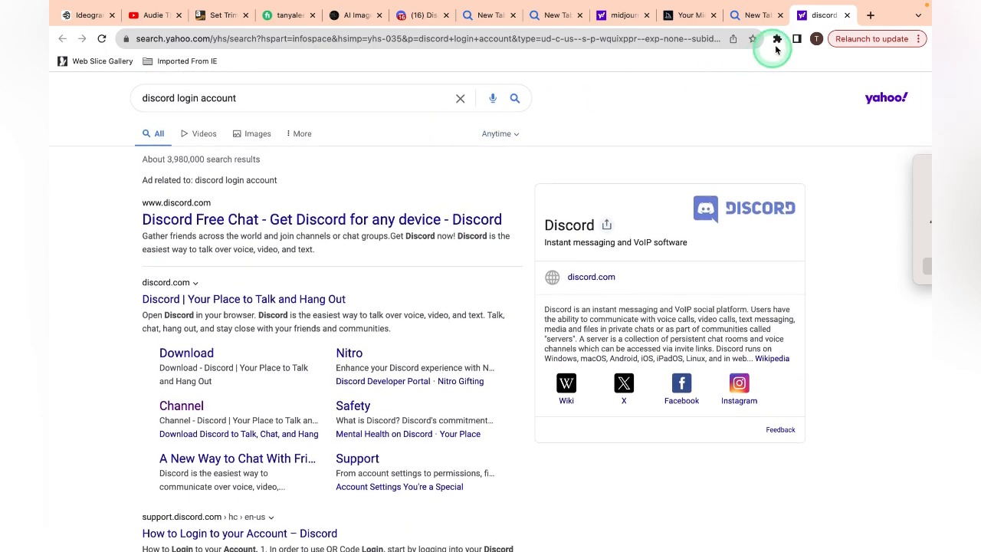
Step: Return to the Midjourney home page and browse the gallery of the account's upscaled images
click(694, 15)
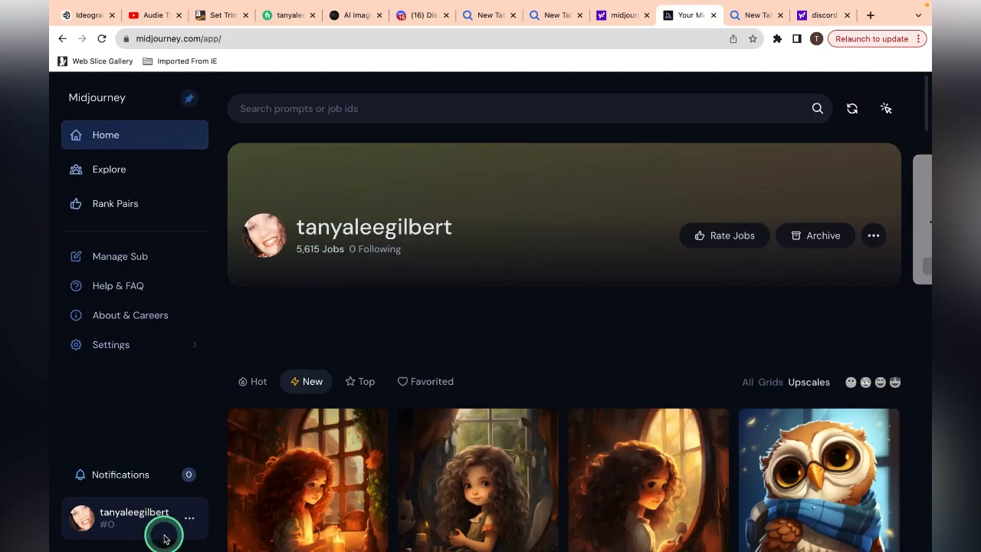
scroll(497, 460, down, 4)
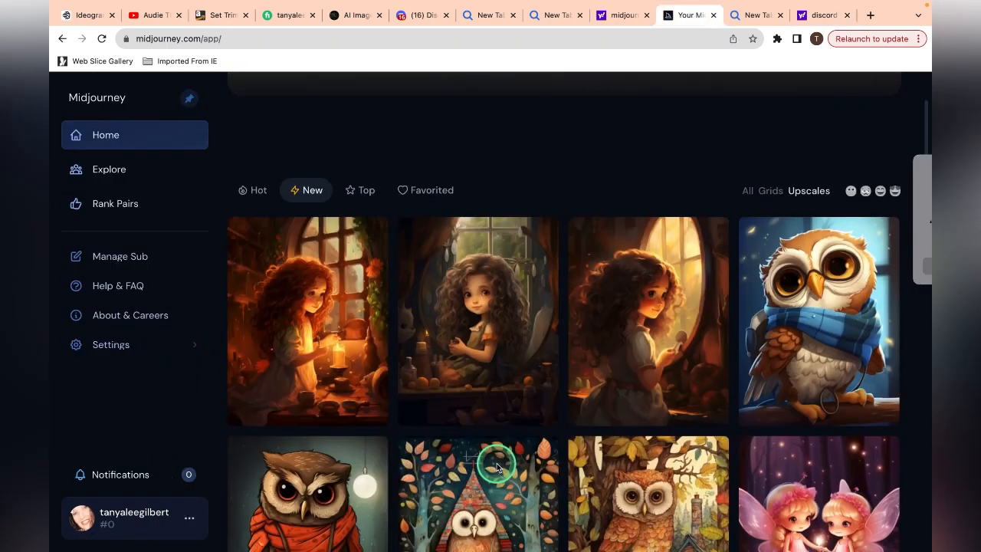
scroll(497, 467, down, 2)
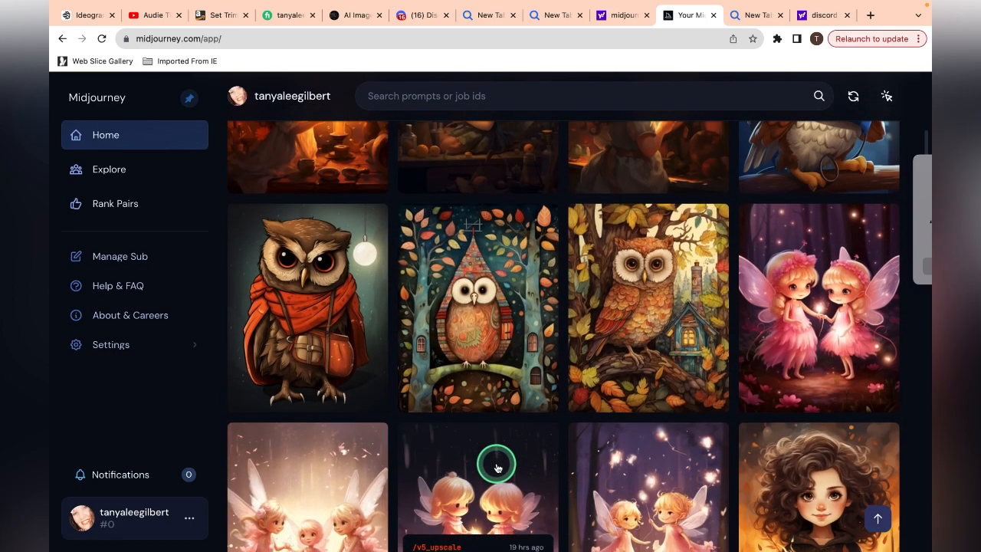
scroll(497, 467, down, 1)
scroll(498, 467, down, 1)
scroll(498, 468, up, 1)
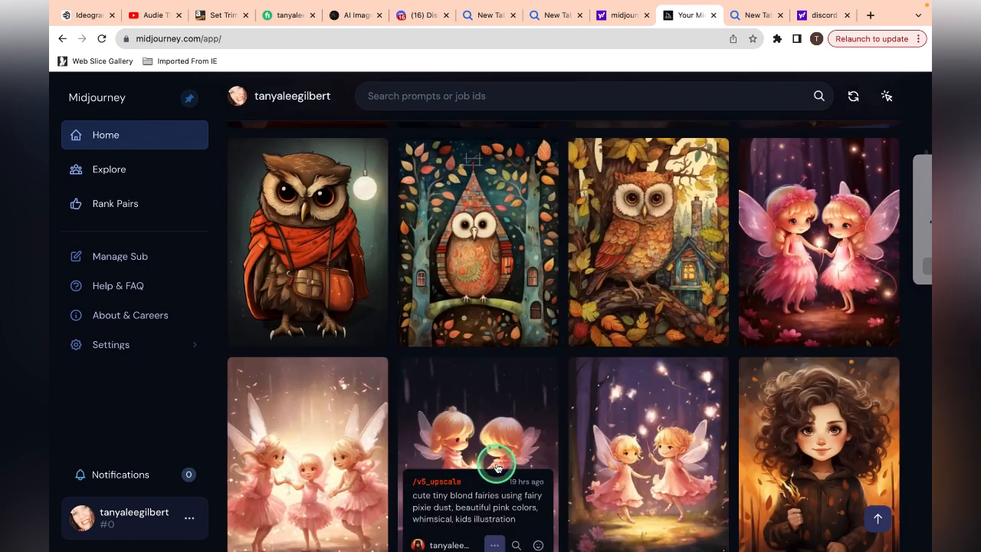
scroll(497, 468, up, 7)
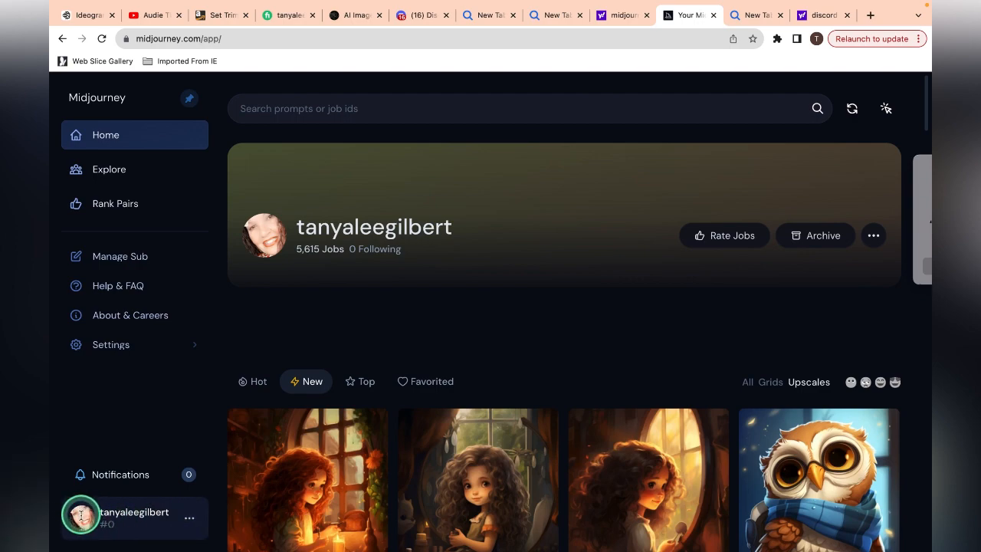
Step: Go to Midjourney's Discord server from the account options and open the newbies-27 newcomer room
click(189, 522)
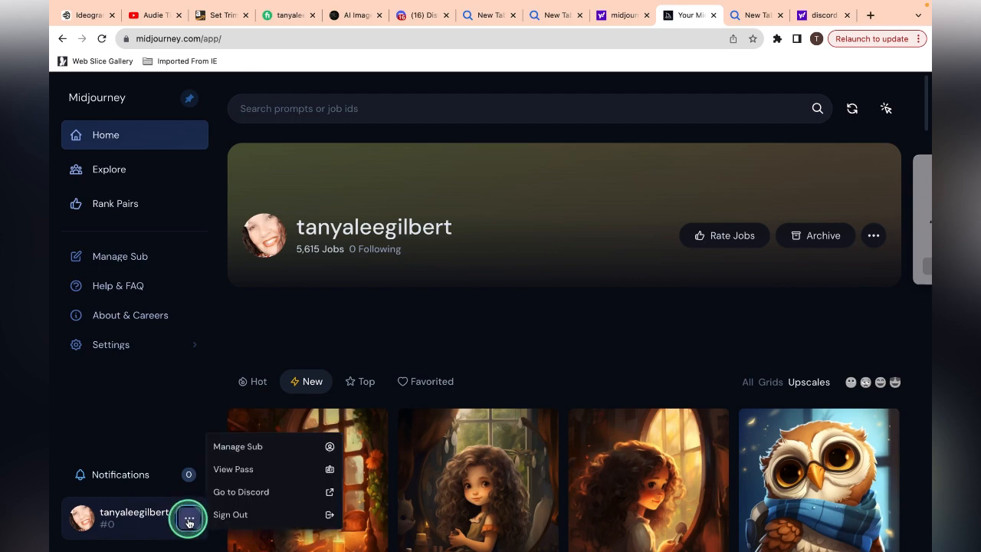
click(240, 494)
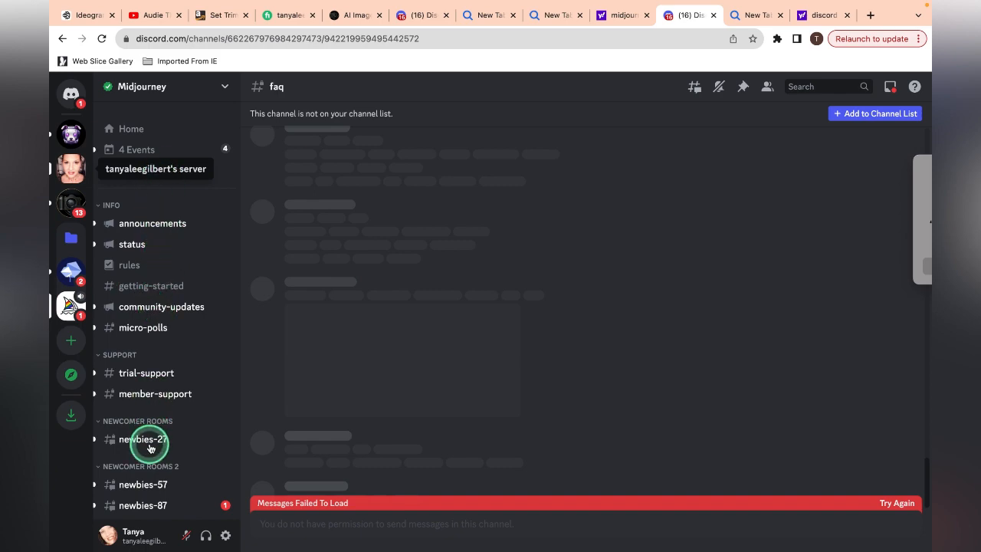
mouse_move(151, 492)
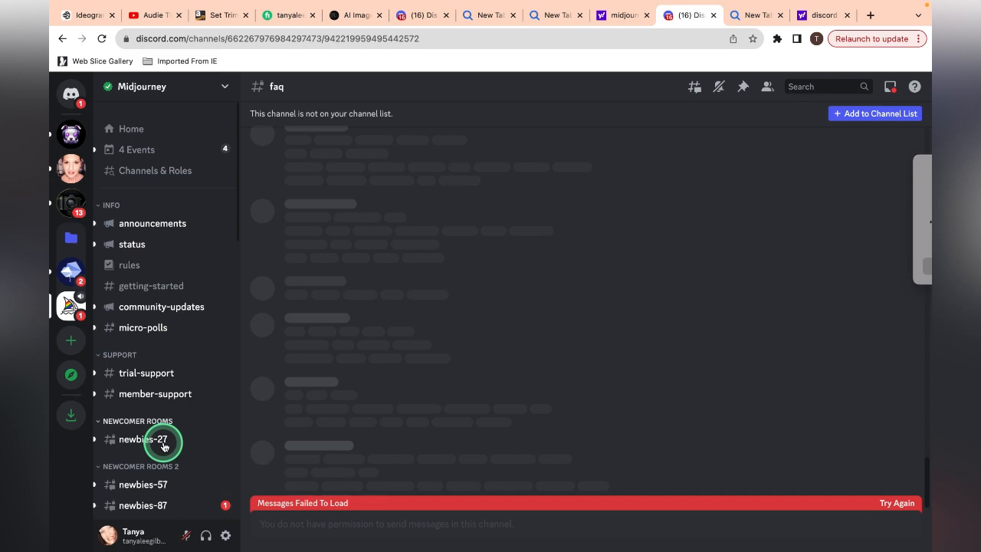
scroll(142, 483, down, 3)
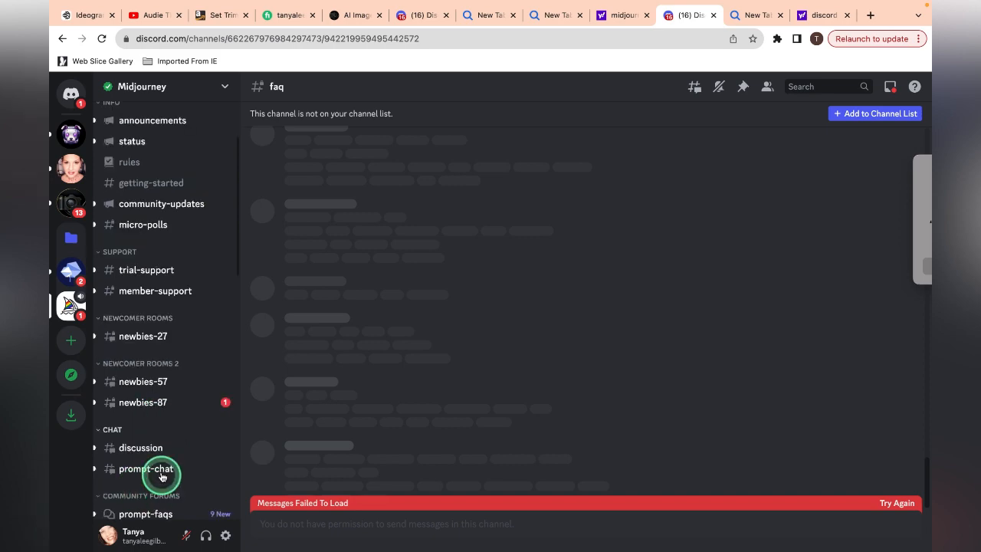
scroll(161, 429, down, 2)
mouse_move(146, 323)
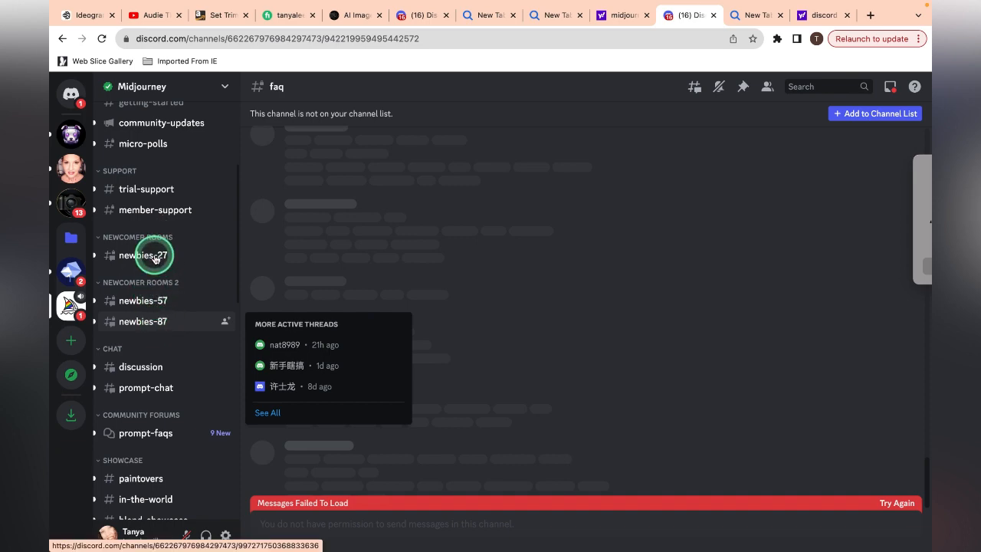
mouse_move(154, 259)
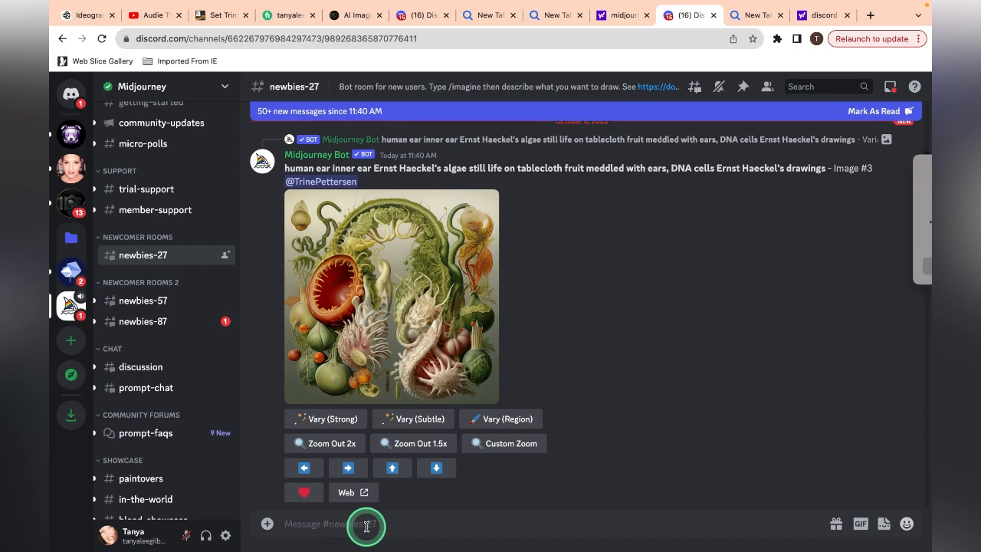
Step: Bring up the /imagine command suggestion in the channel's message box, then reduce the entry to the slash
text(/)
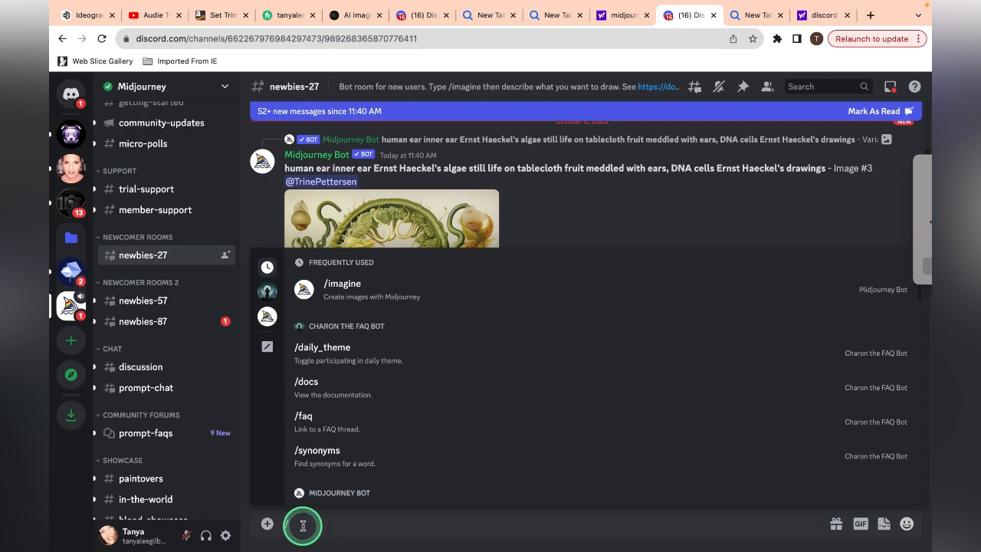
text(im)
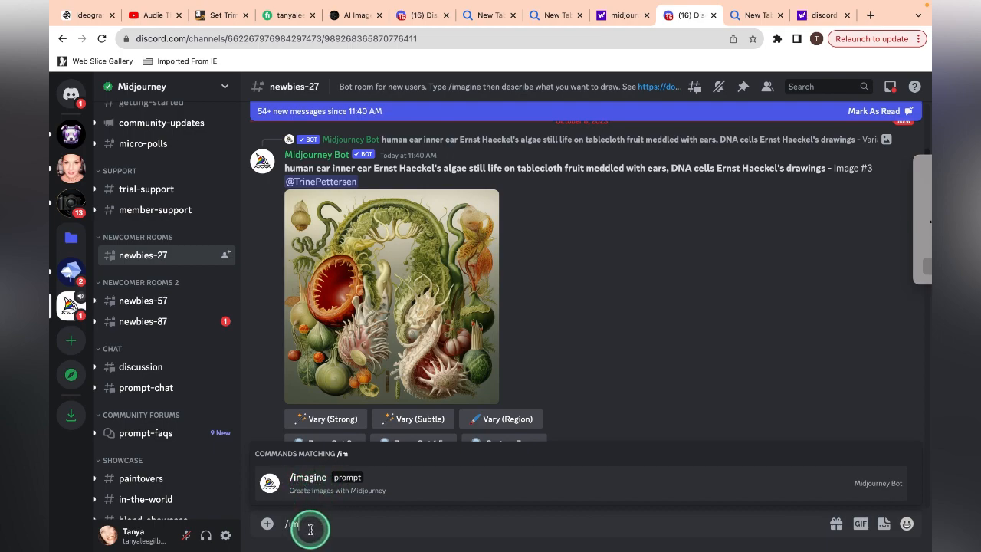
key(BackSpace)
key(BackSpace)
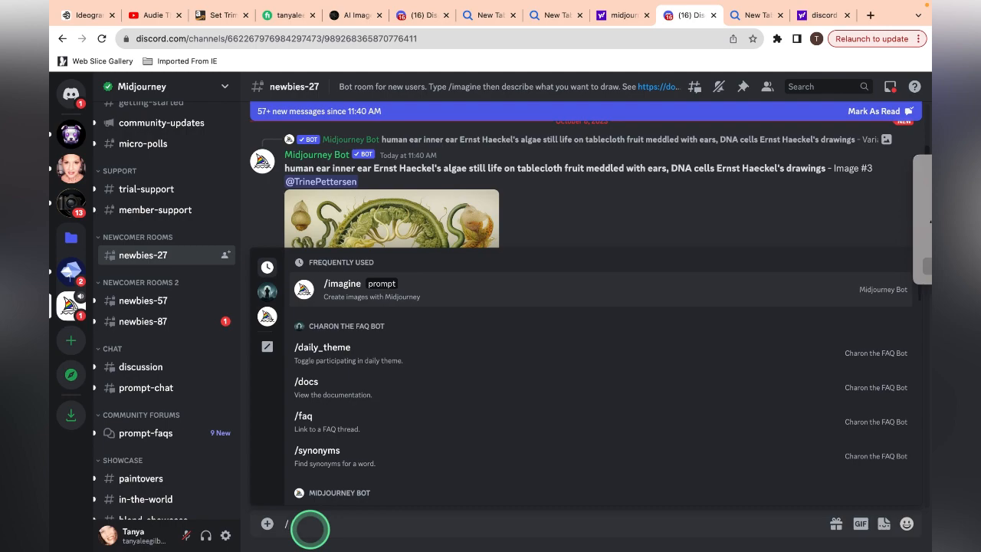
Step: Run the Midjourney Bot's /settings command and set the stylization to Stylize high
text(se)
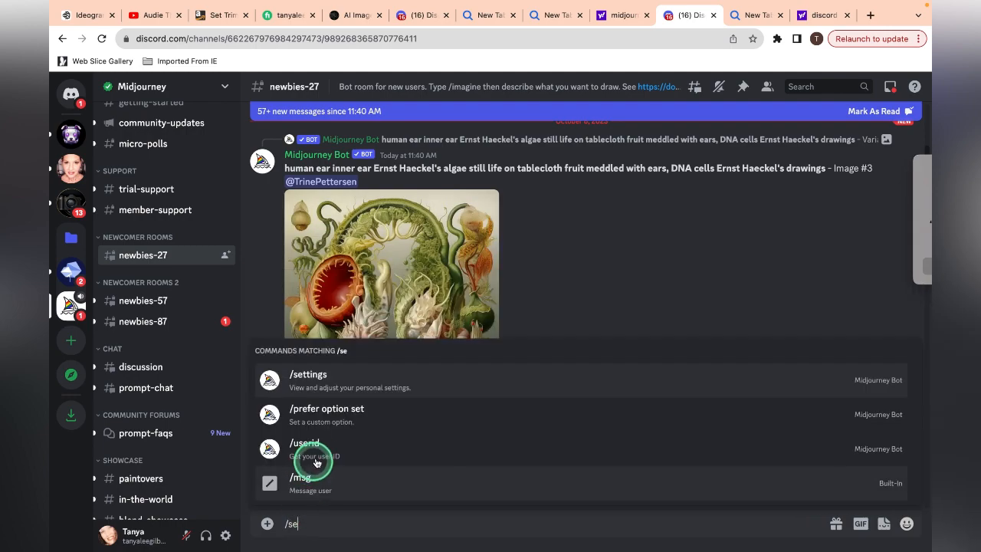
click(327, 383)
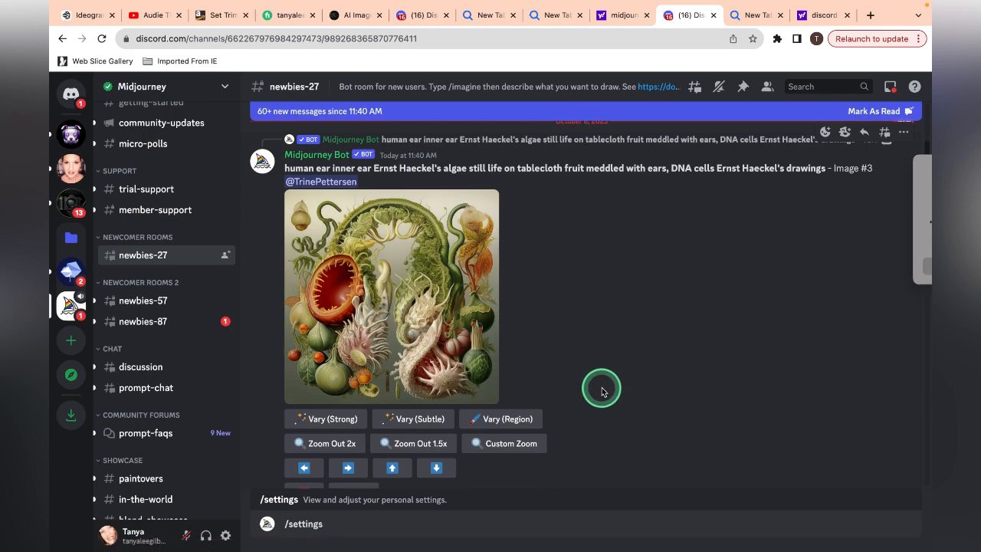
key(Return)
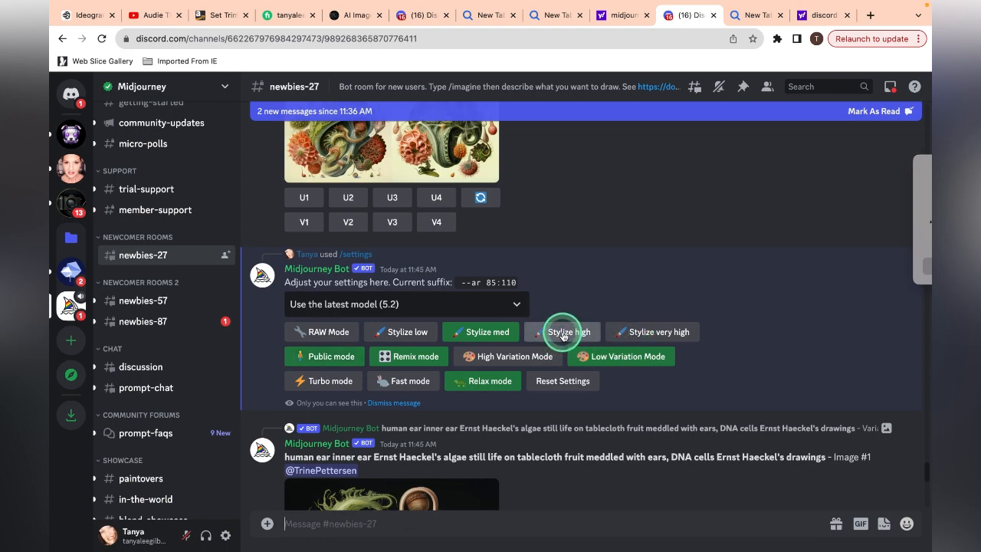
click(550, 337)
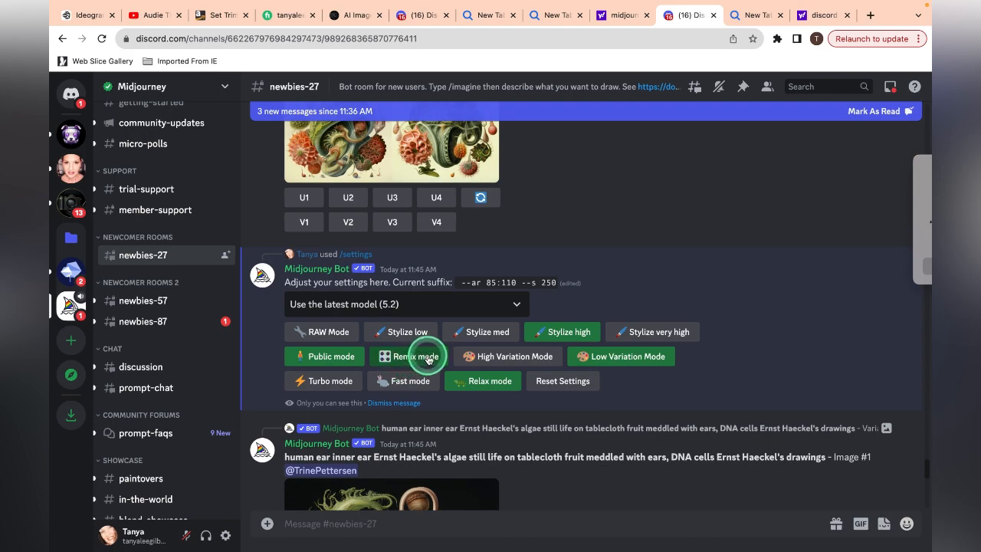
Step: Enable Remix mode in the Midjourney Bot settings and switch the variation setting to High Variation Mode
click(428, 358)
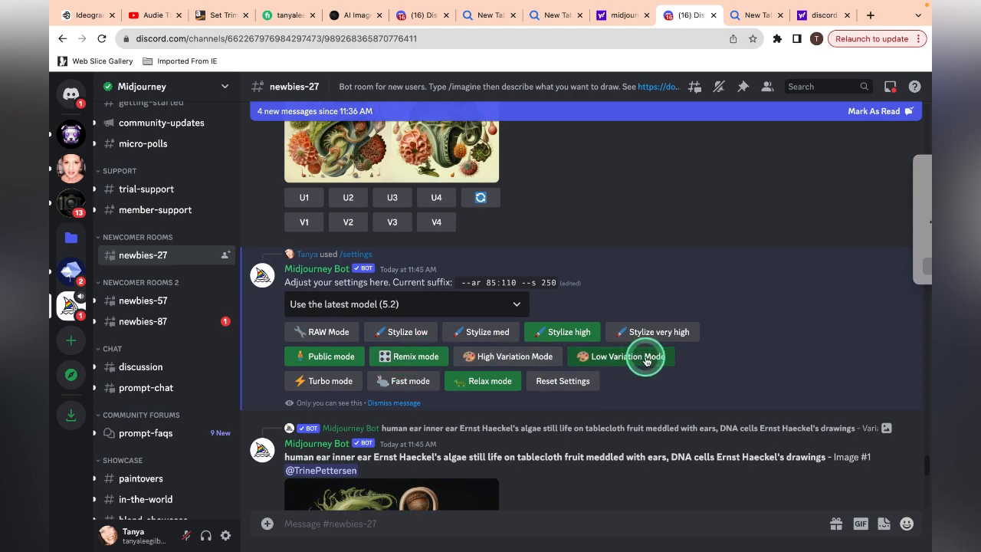
click(644, 360)
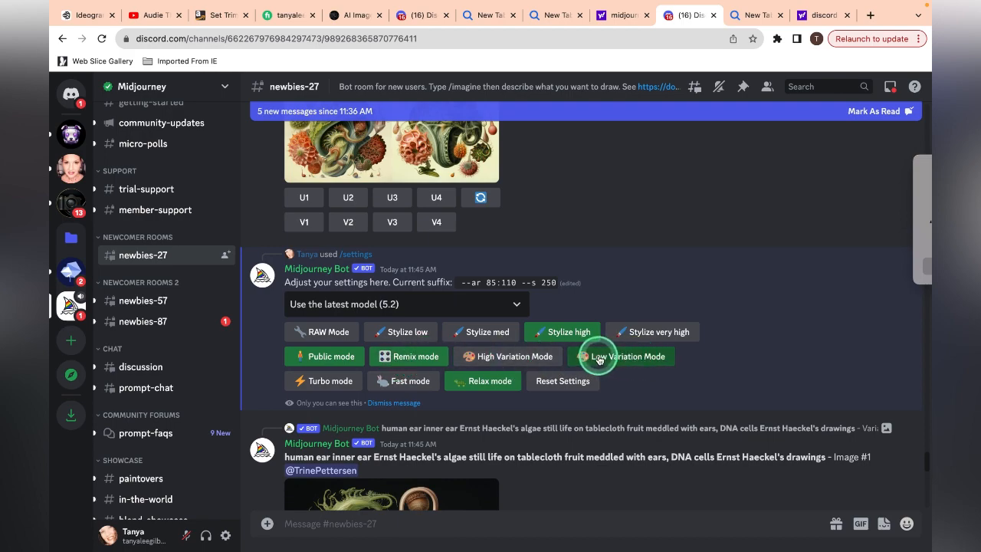
click(530, 361)
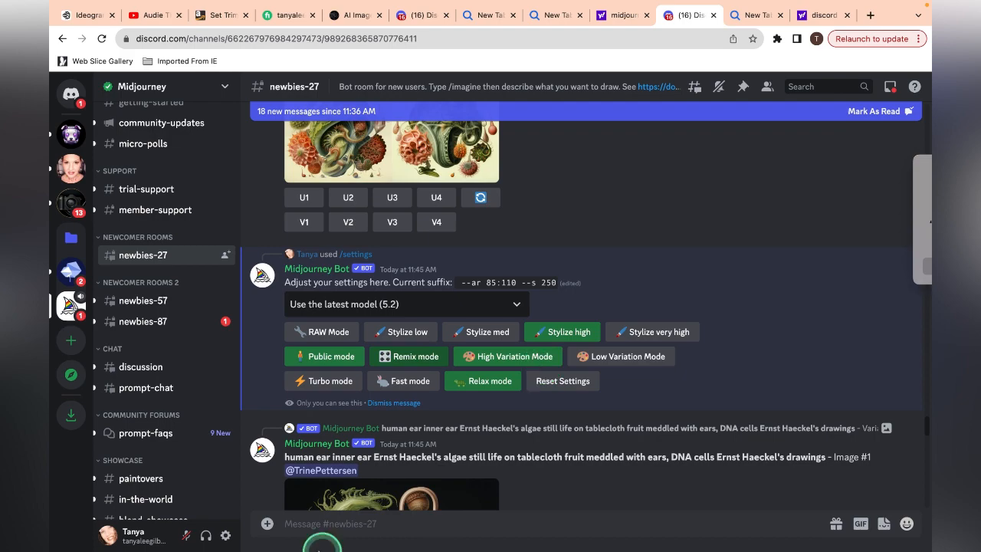
Step: Start an /imagine command with the prompt "1920's vintage style car, kids illustration, cartoon style, low details, black and white, white background, thick black lines"
click(294, 522)
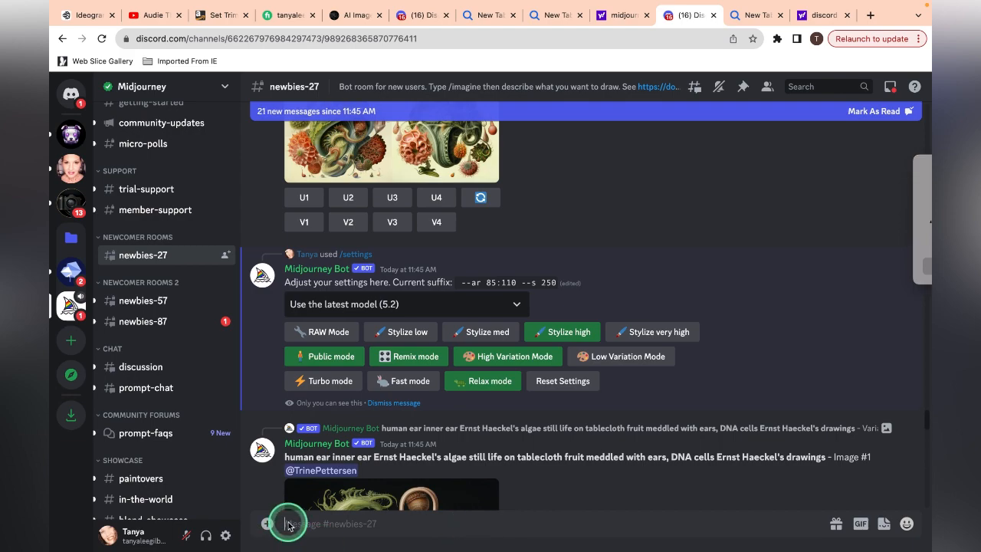
text(/)
click(352, 291)
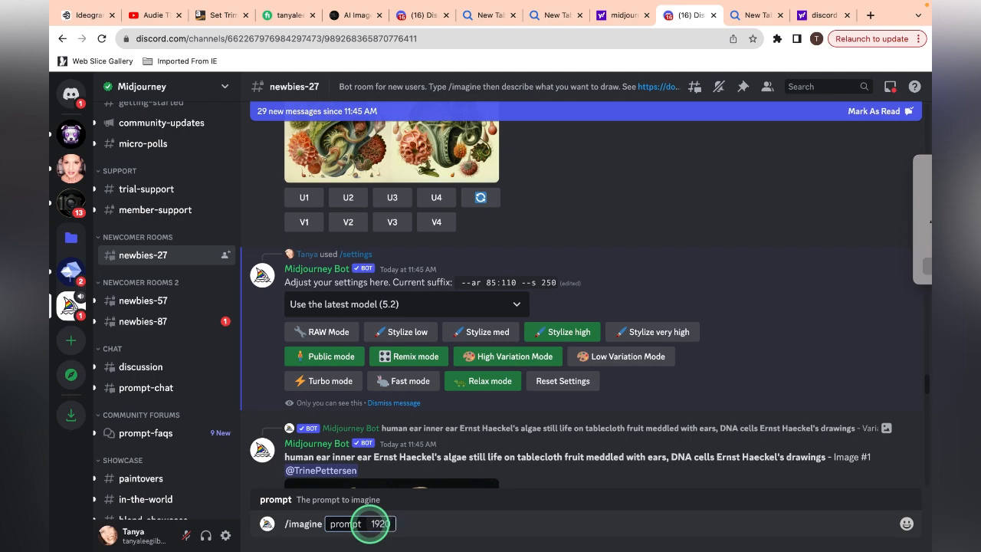
text(vin)
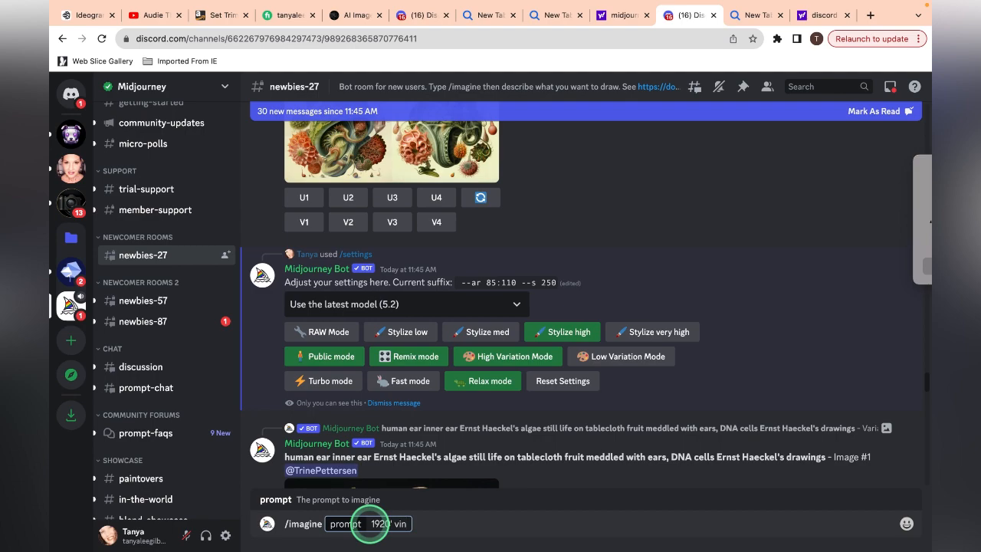
key(BackSpace)
key(BackSpace)
key(BackSpace)
key(BackSpace)
text(s)
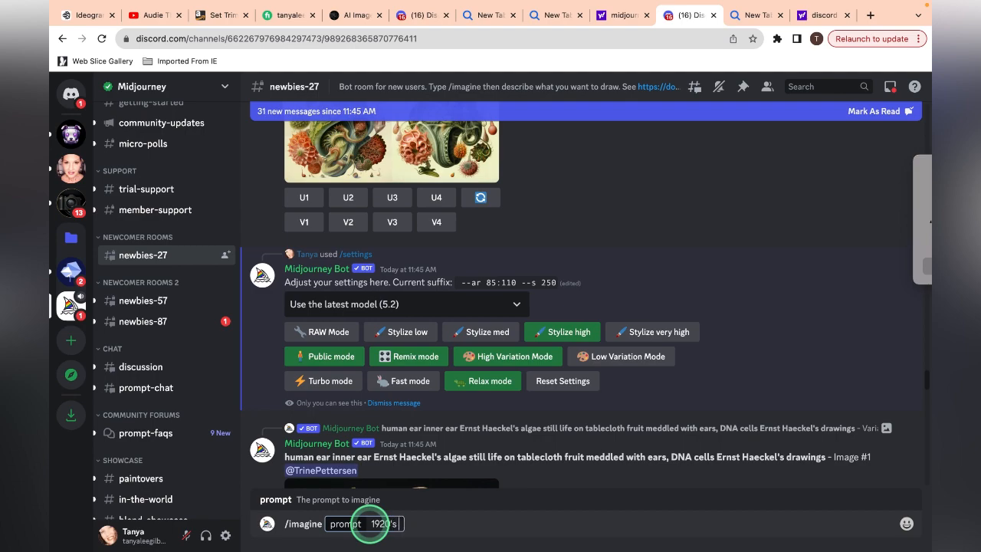
text( vi)
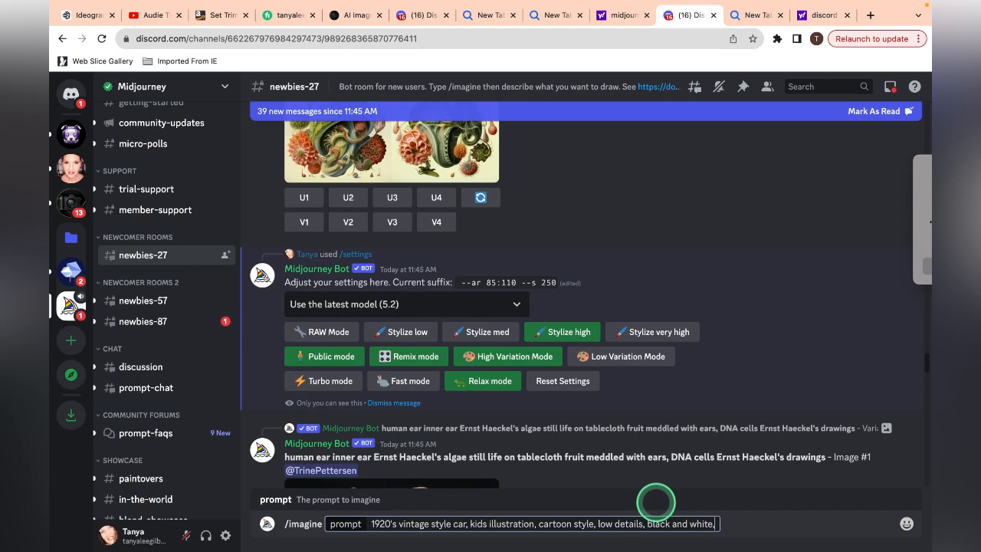
text(background, thick black lines)
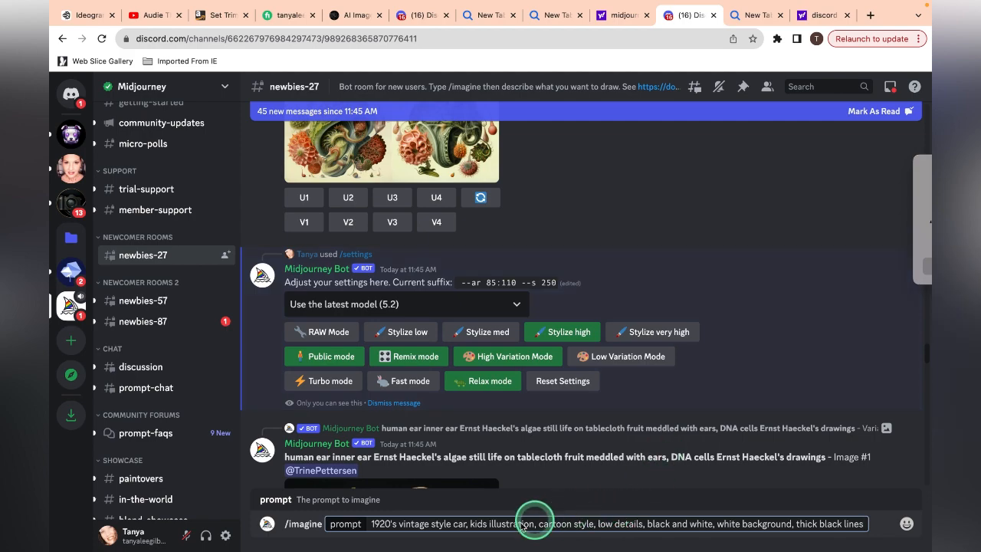
Step: Copy the style portion of the prompt, from "kids illustration" through "thick black lines"
click(469, 526)
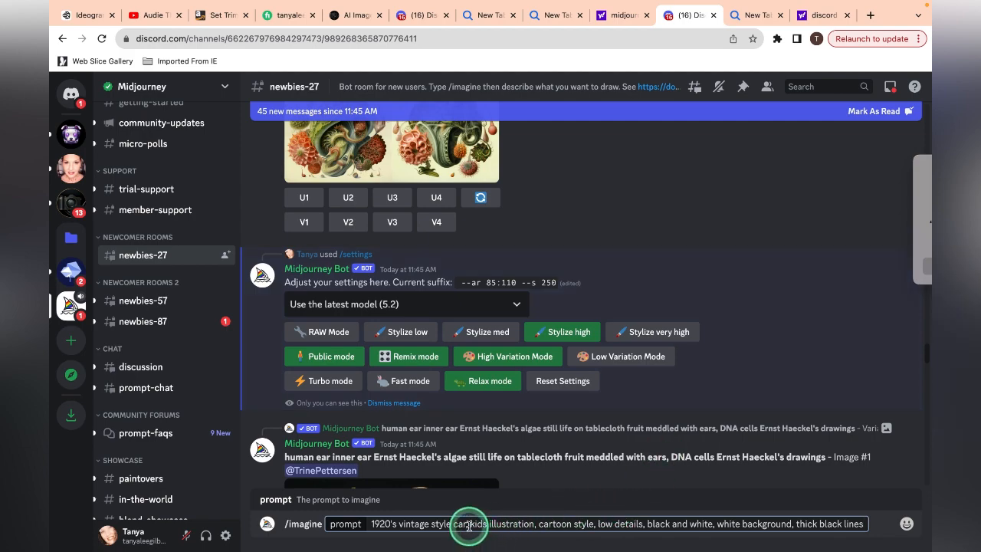
key(BackSpace)
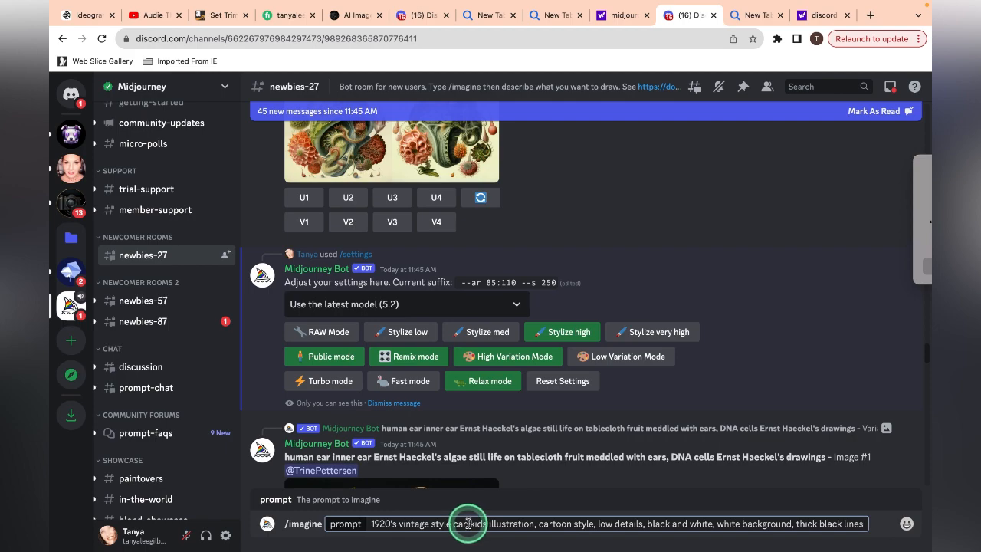
drag(468, 525, 696, 522)
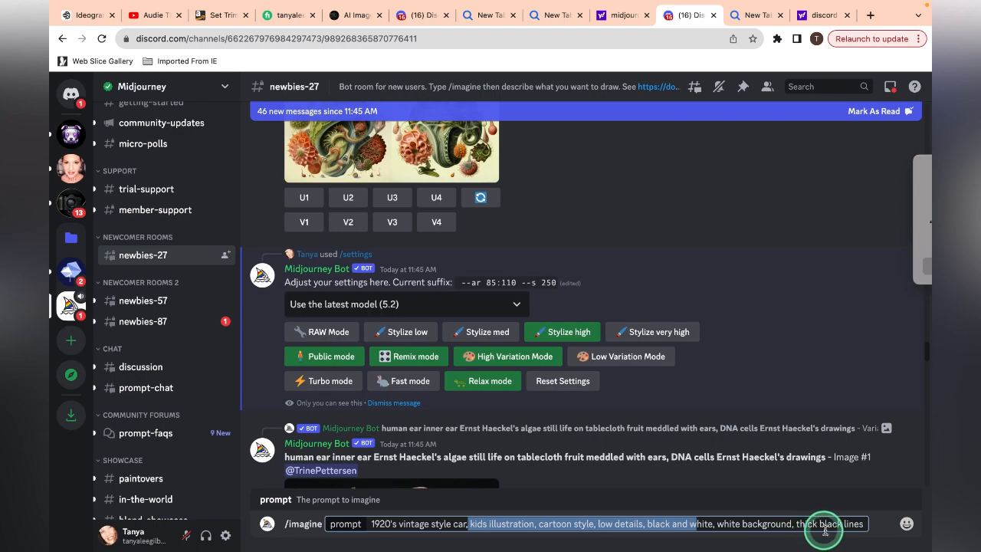
drag(824, 529, 898, 531)
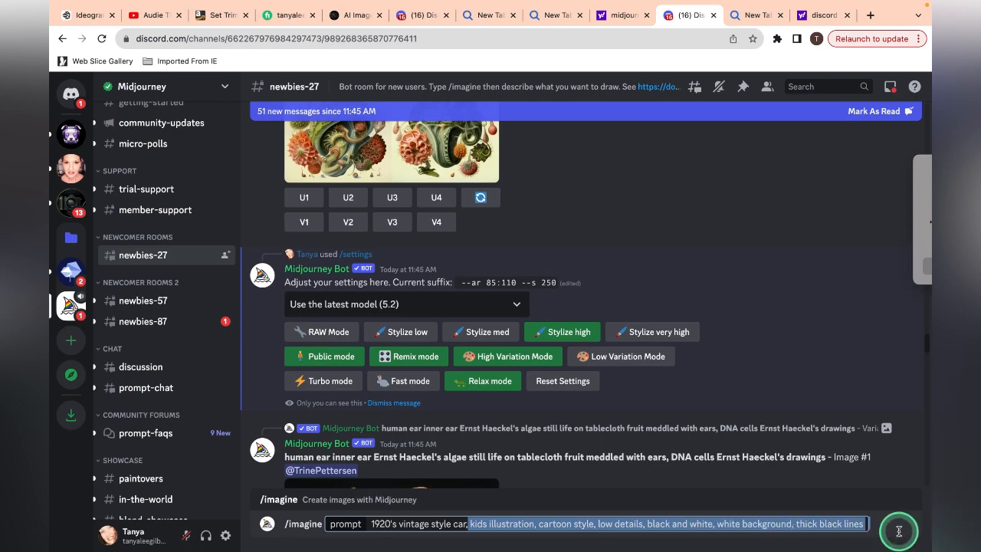
right_click(838, 525)
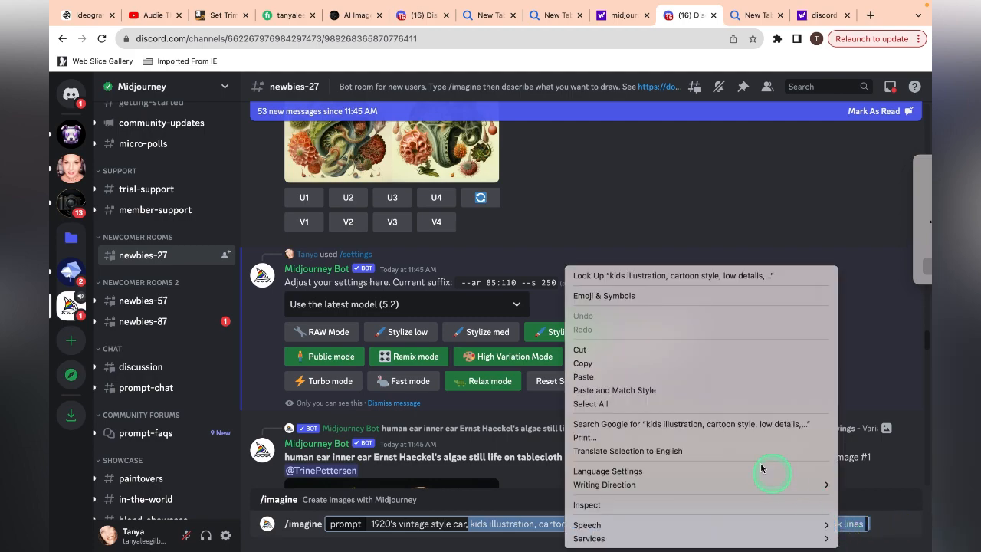
click(666, 363)
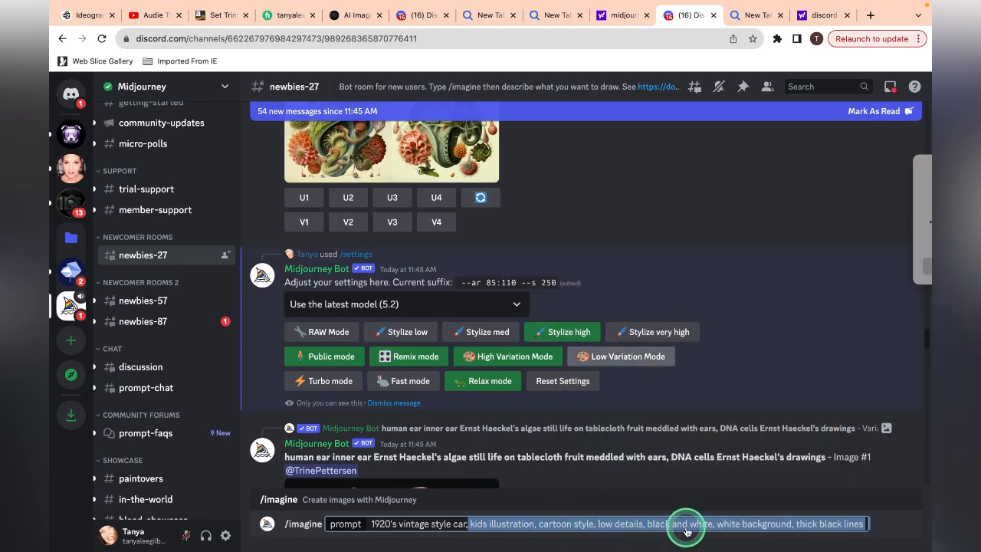
Step: Submit the vintage car prompt to the Midjourney Bot and locate its generated image grid in the channel
click(862, 523)
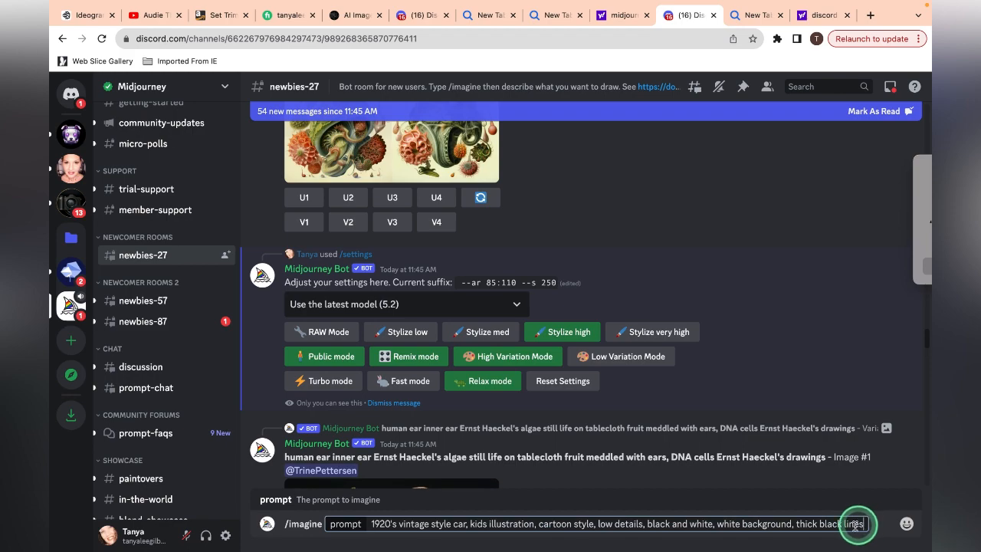
mouse_move(832, 547)
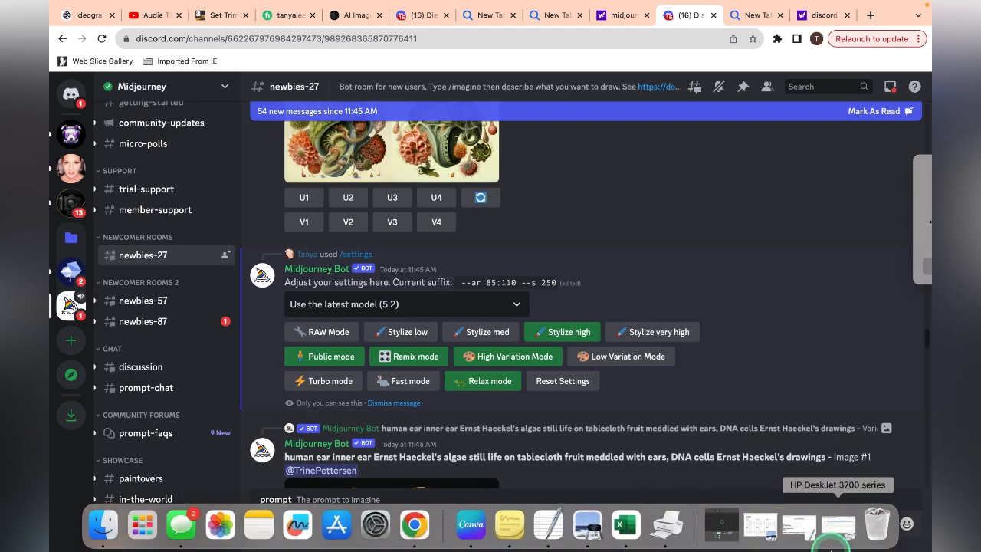
key(Return)
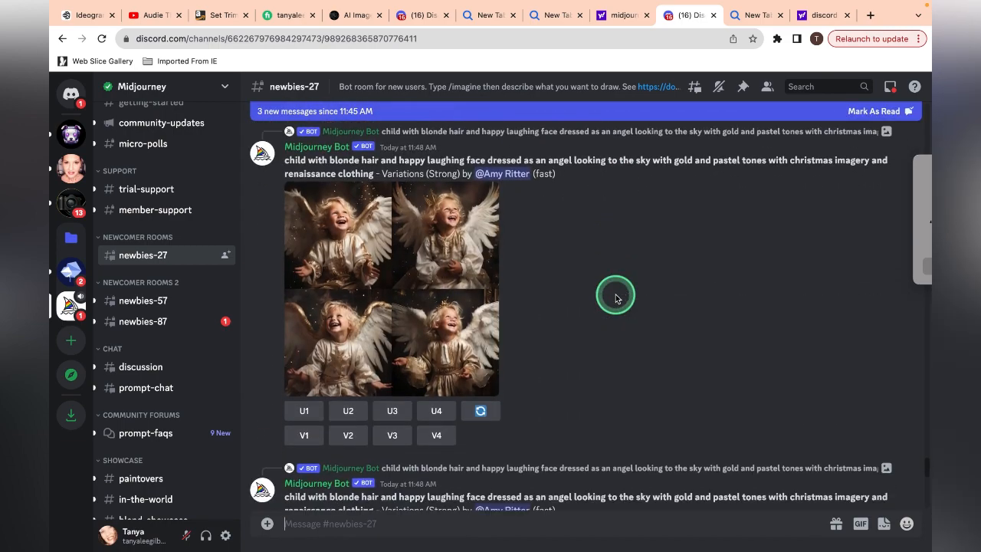
scroll(616, 298, down, 6)
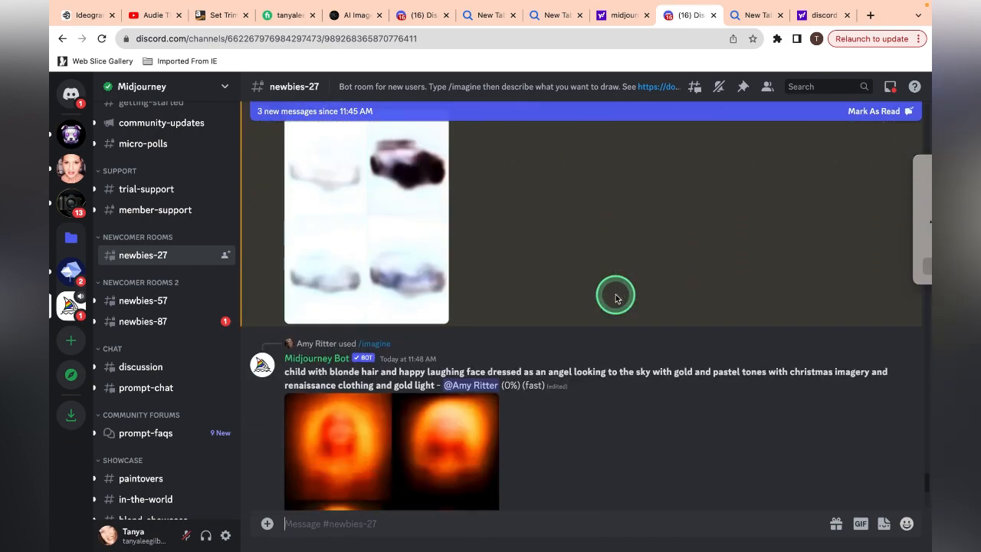
scroll(615, 299, up, 1)
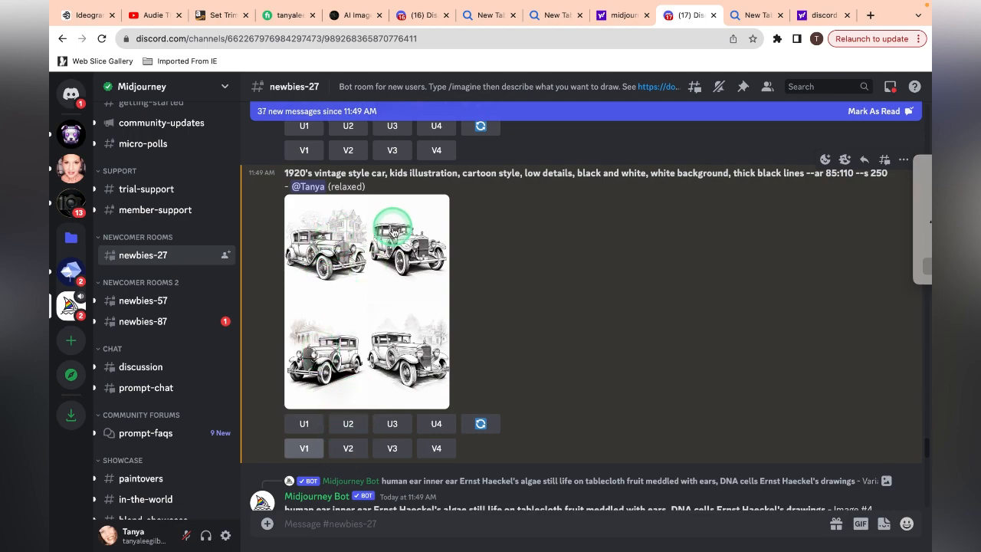
click(391, 450)
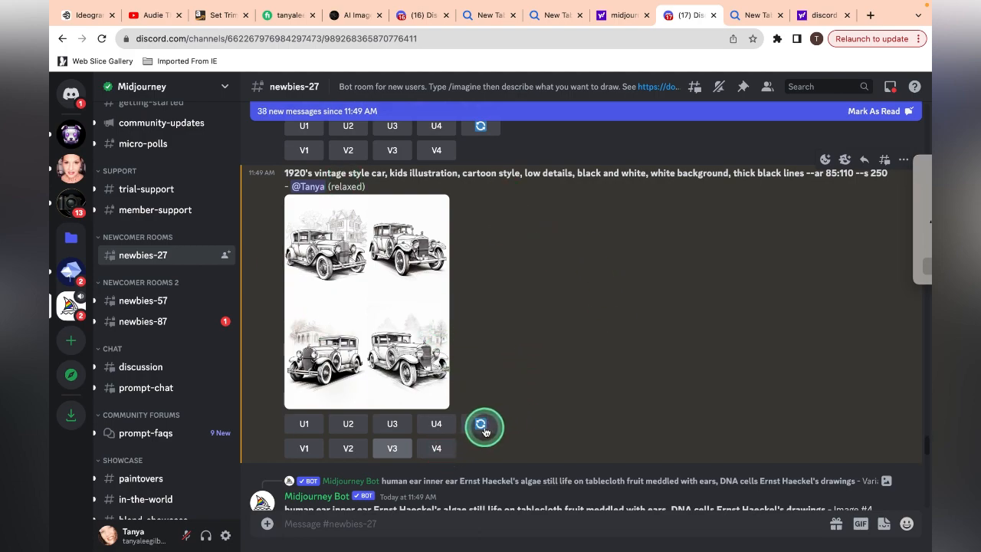
click(482, 426)
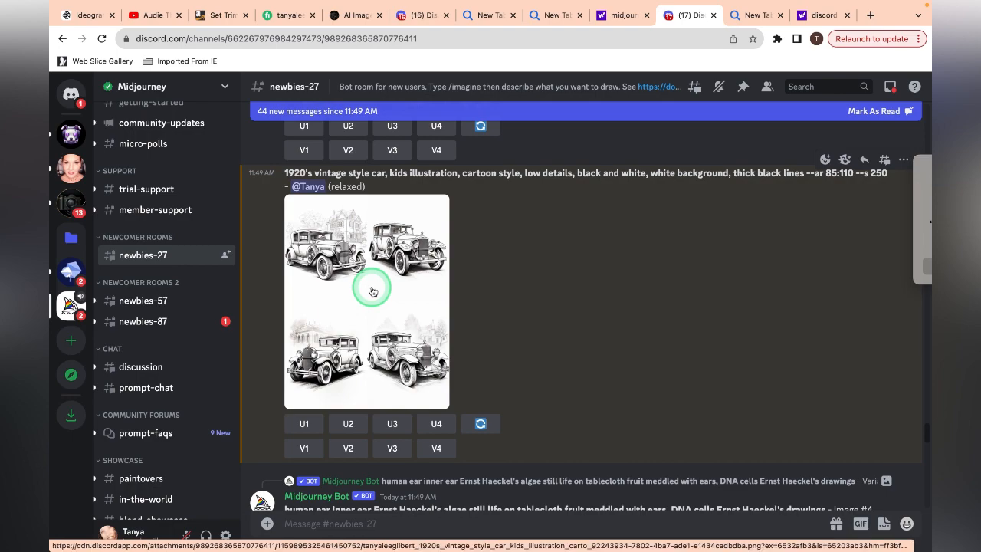
Step: View the four-car image grid at full size in a separate browser tab, then return to the newbies-27 channel and close the preview
click(373, 292)
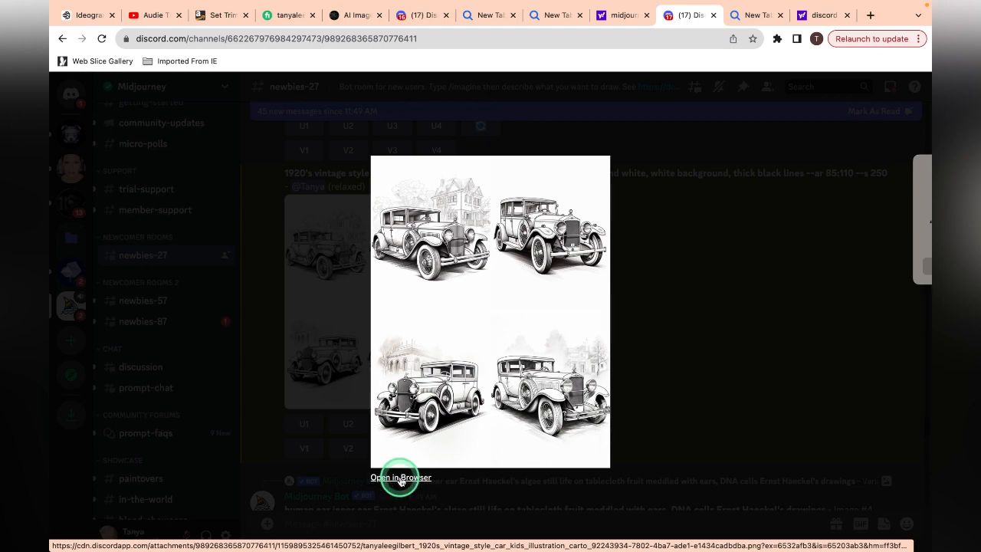
click(400, 478)
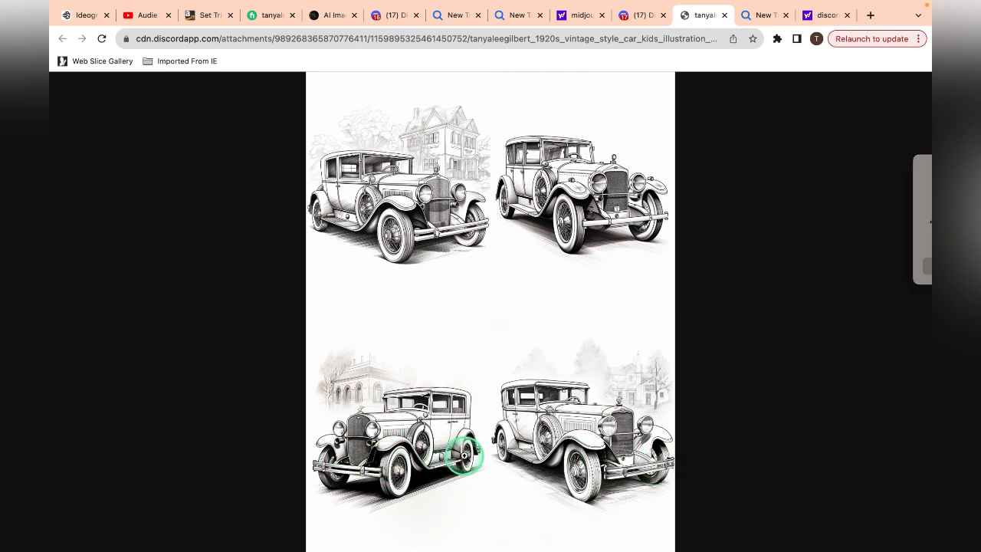
click(638, 19)
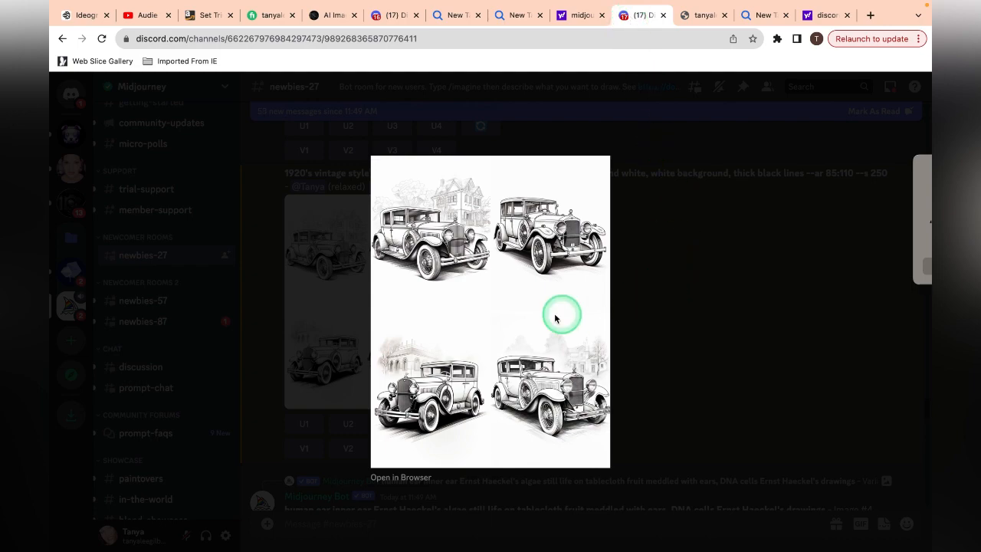
click(635, 298)
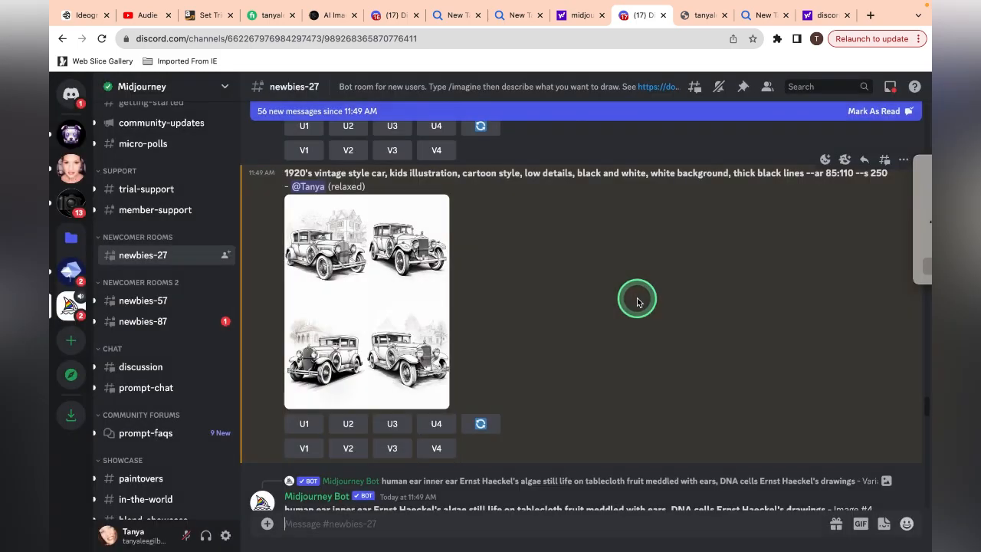
Step: Upscale the first, third and fourth images of the vintage car grid
click(304, 424)
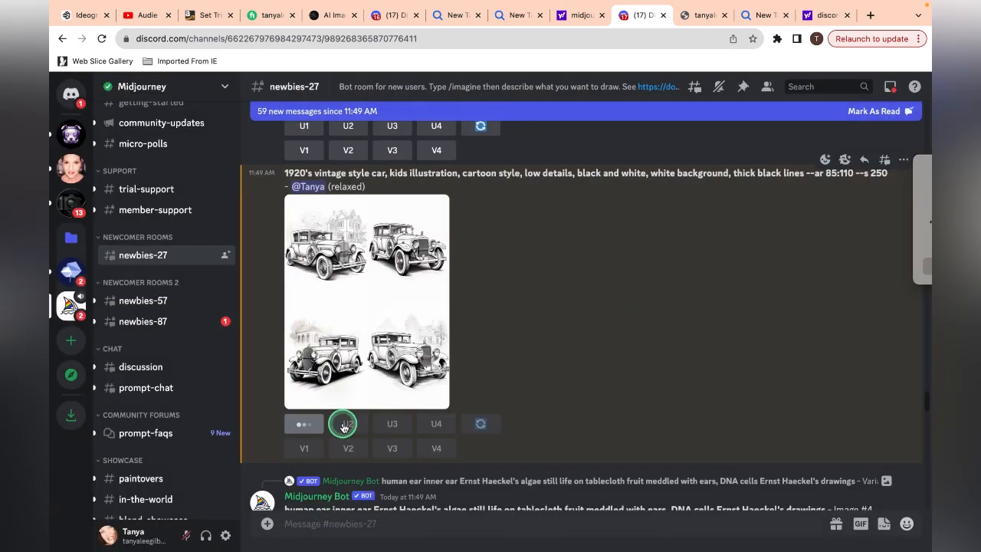
click(392, 425)
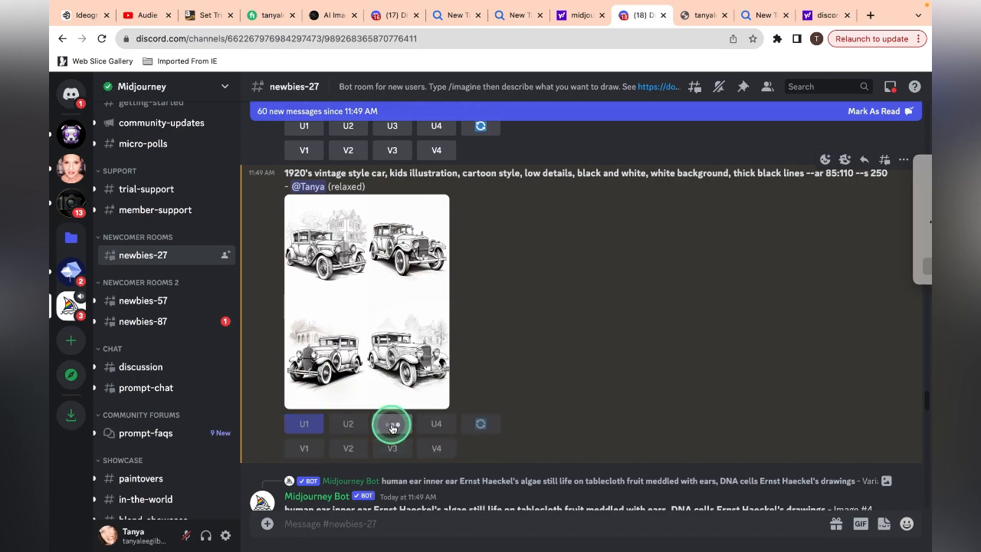
click(436, 425)
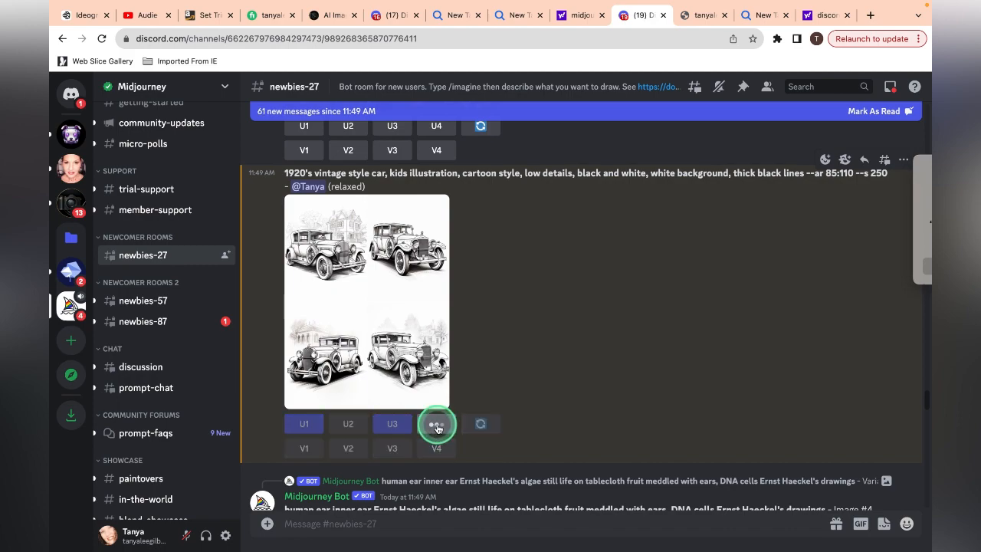
Step: Rerun the vintage car prompt with "1920's flapper girl" added after "thick black lines"
click(481, 424)
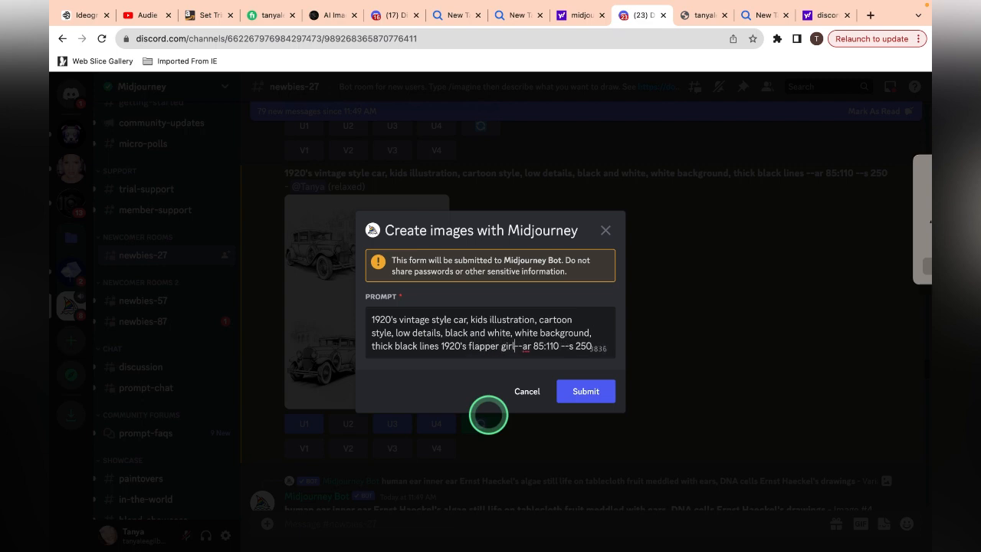
click(594, 399)
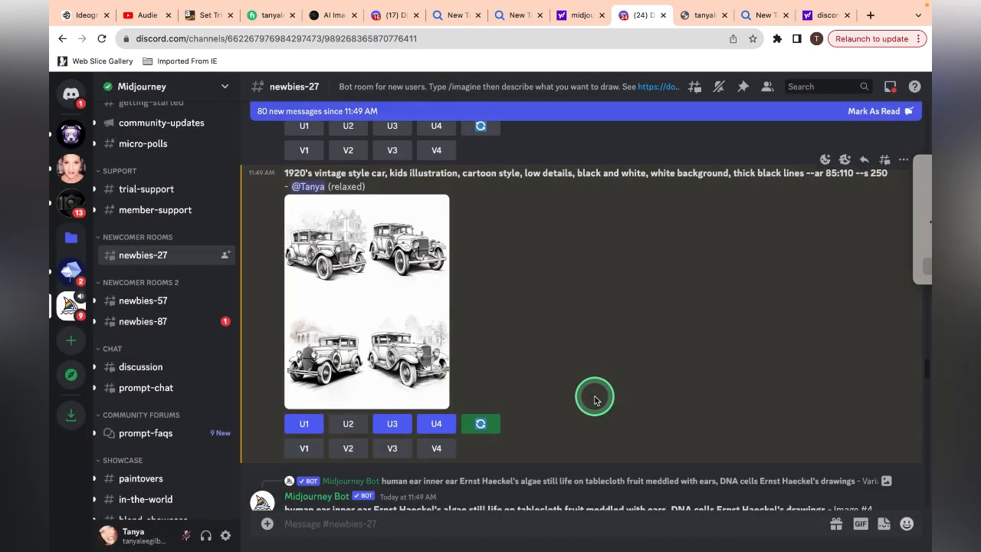
Step: Open the upscaled fourth vintage car image in the browser, save it to the Desktop, and return to the newbies-27 channel
click(383, 343)
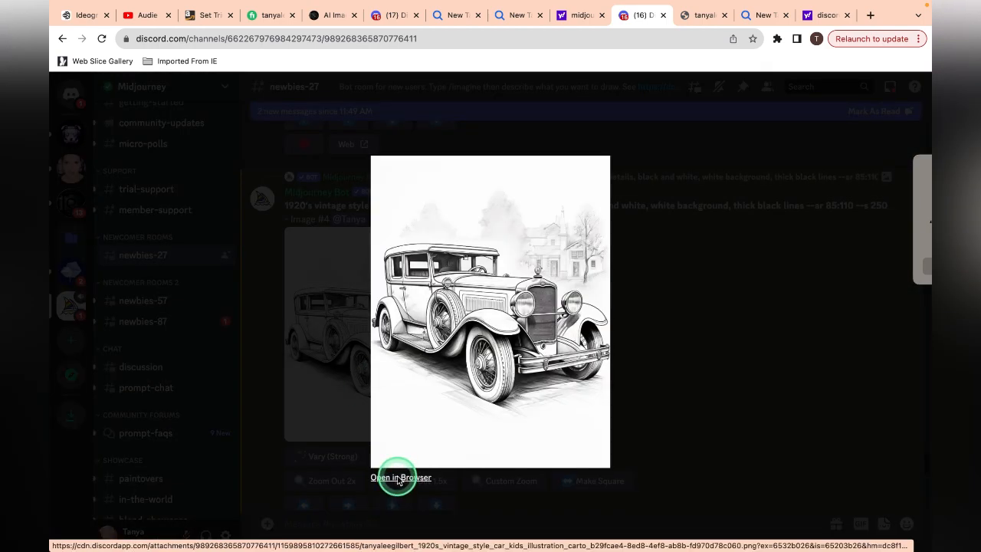
click(395, 482)
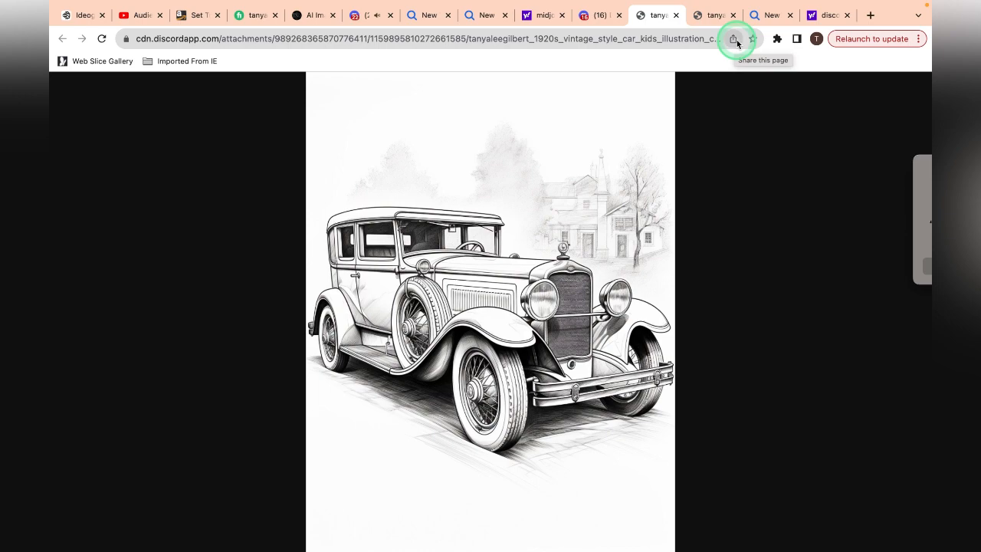
click(734, 44)
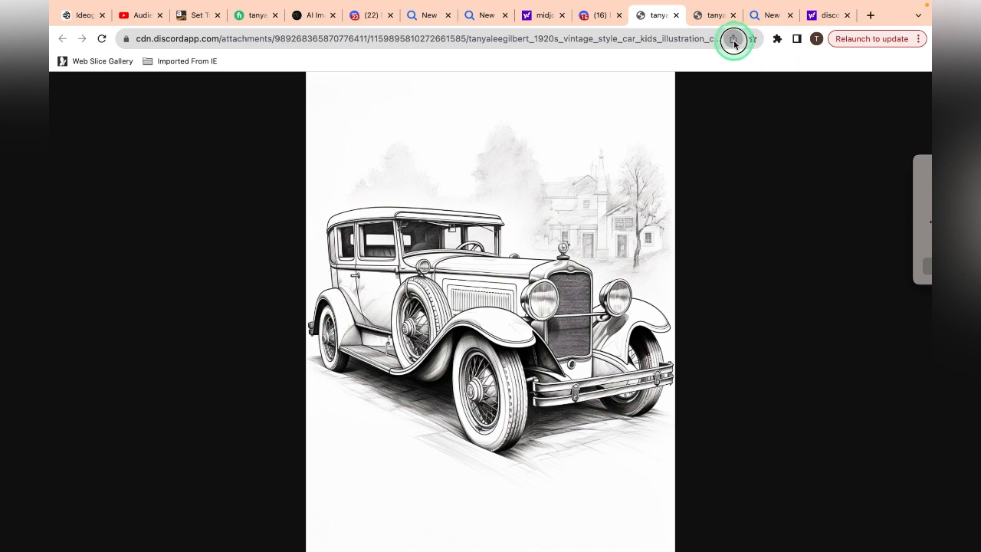
click(733, 43)
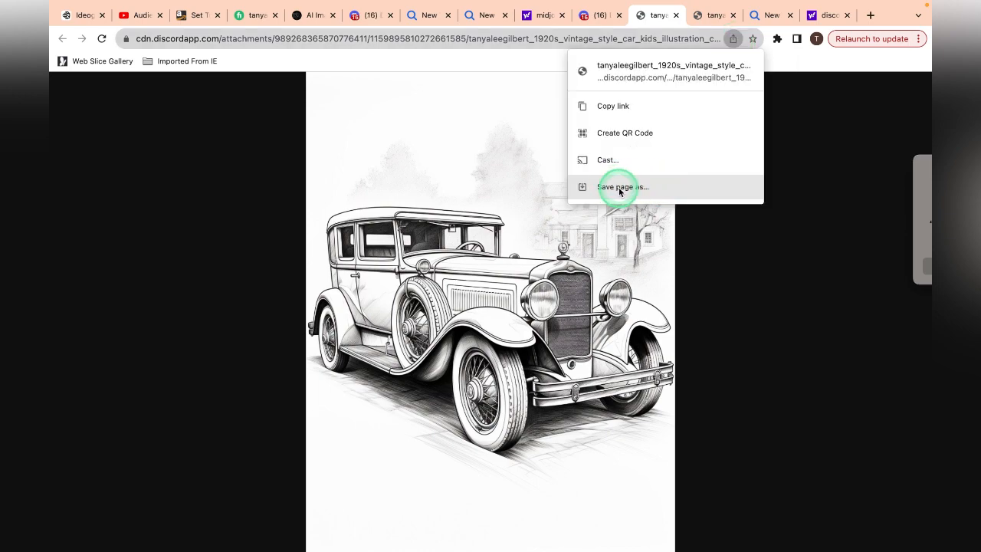
click(622, 188)
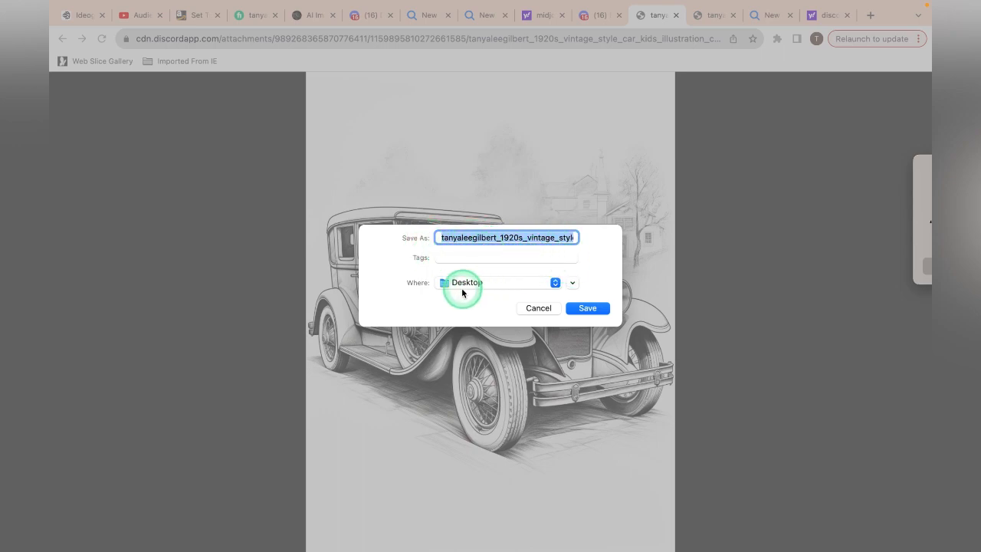
click(585, 308)
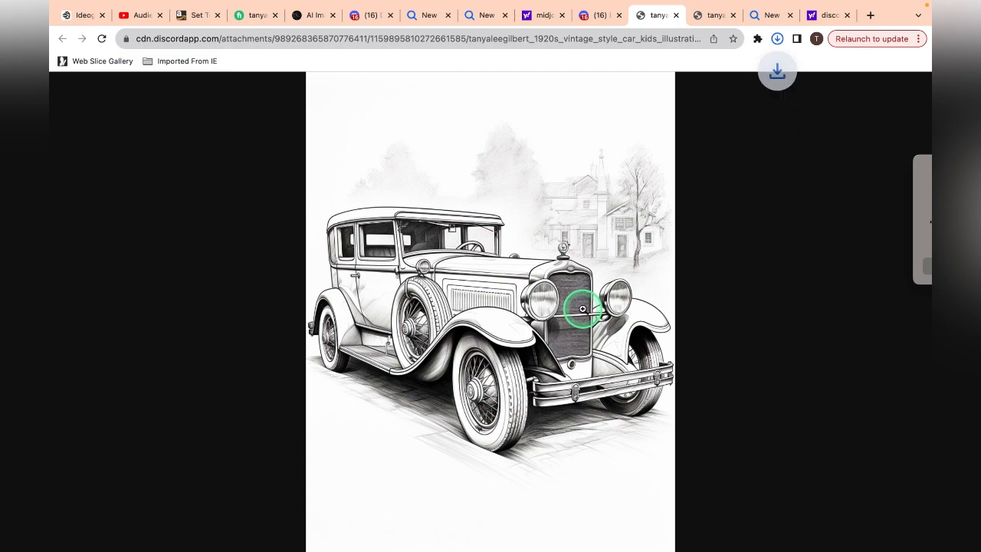
click(600, 16)
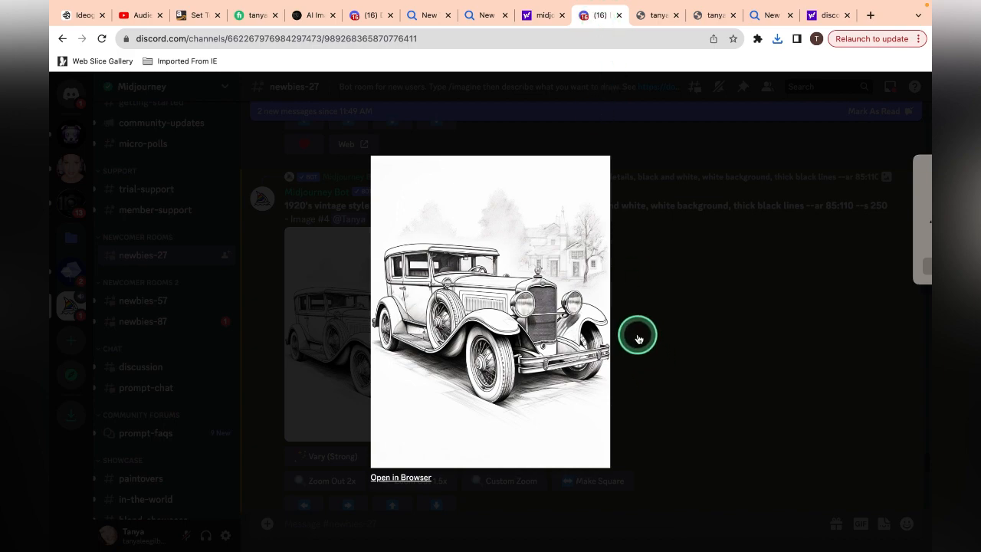
click(636, 337)
Step: Save the full-size upscaled third vintage car image to the Desktop, then close its preview in the newbies-27 channel
scroll(576, 304, down, 10)
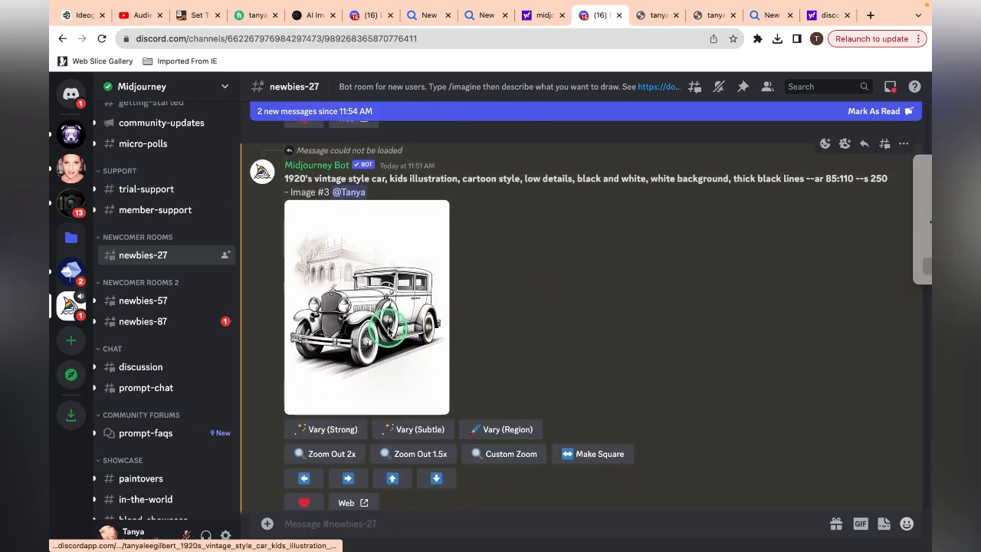
click(390, 331)
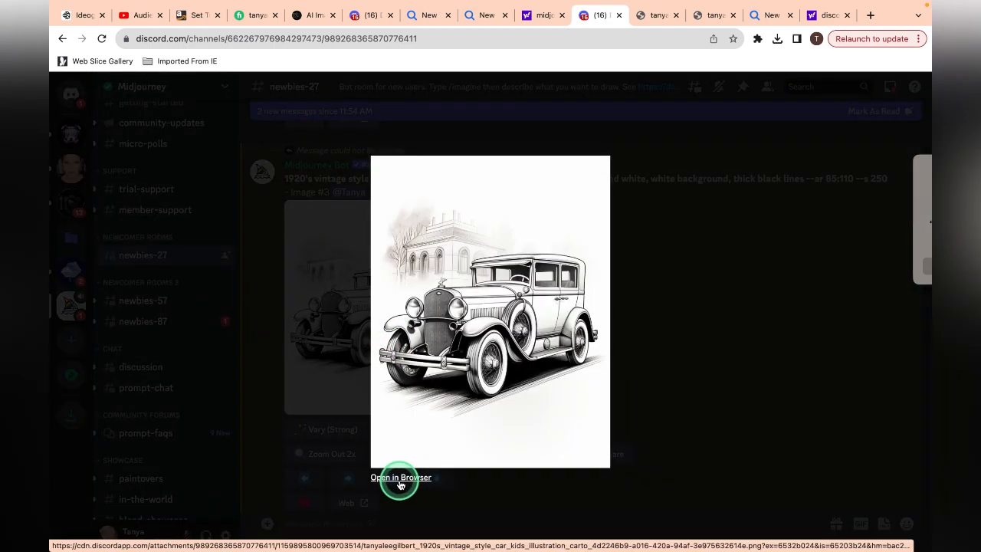
click(400, 477)
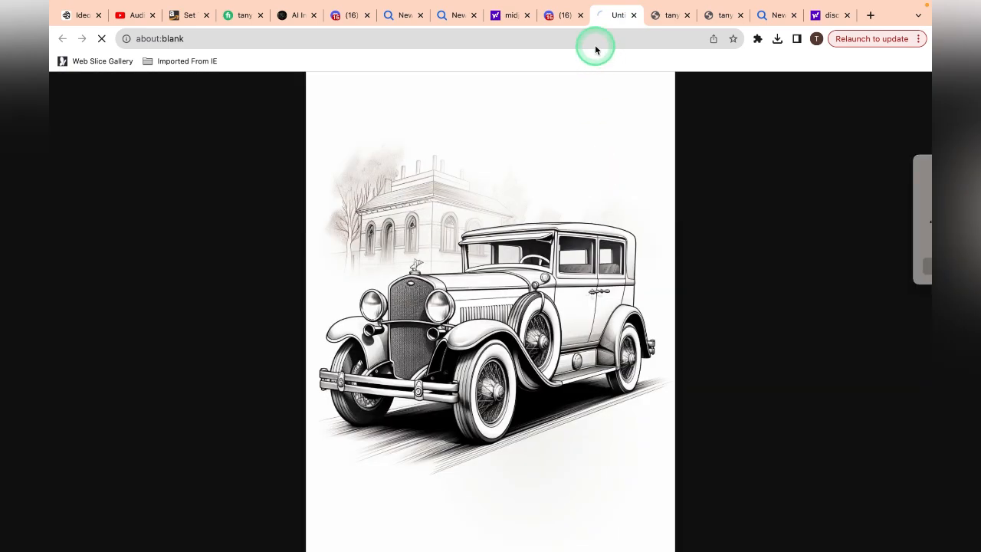
click(713, 40)
click(593, 187)
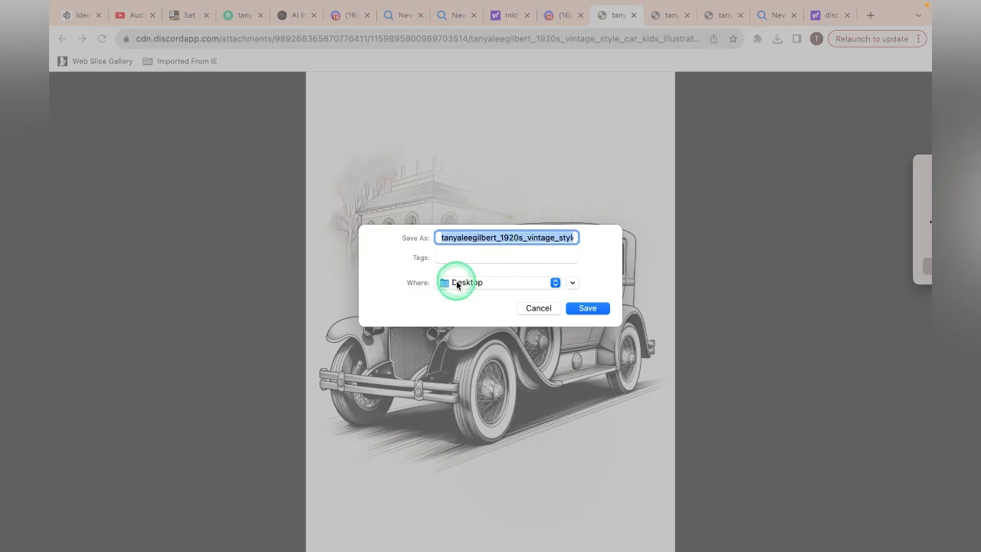
click(587, 307)
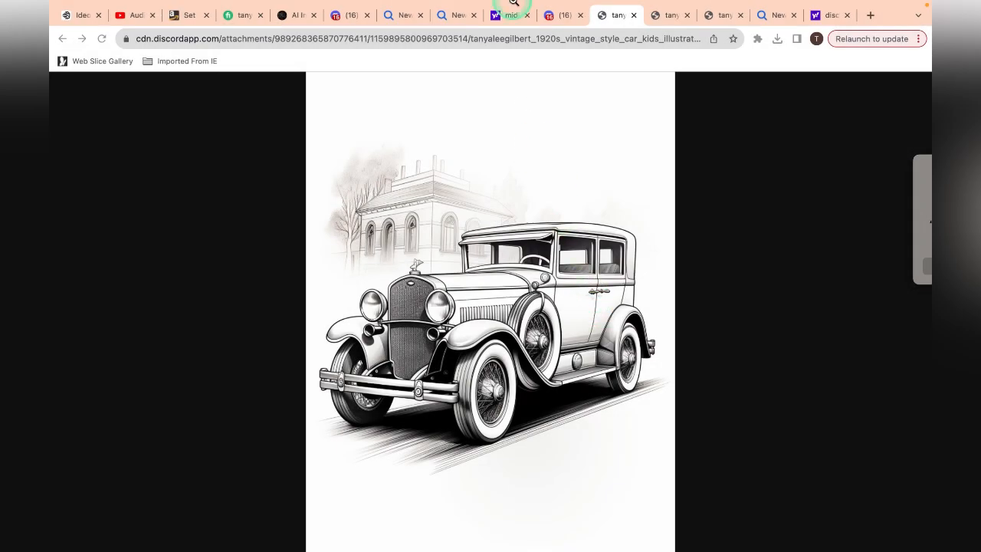
click(551, 15)
click(637, 245)
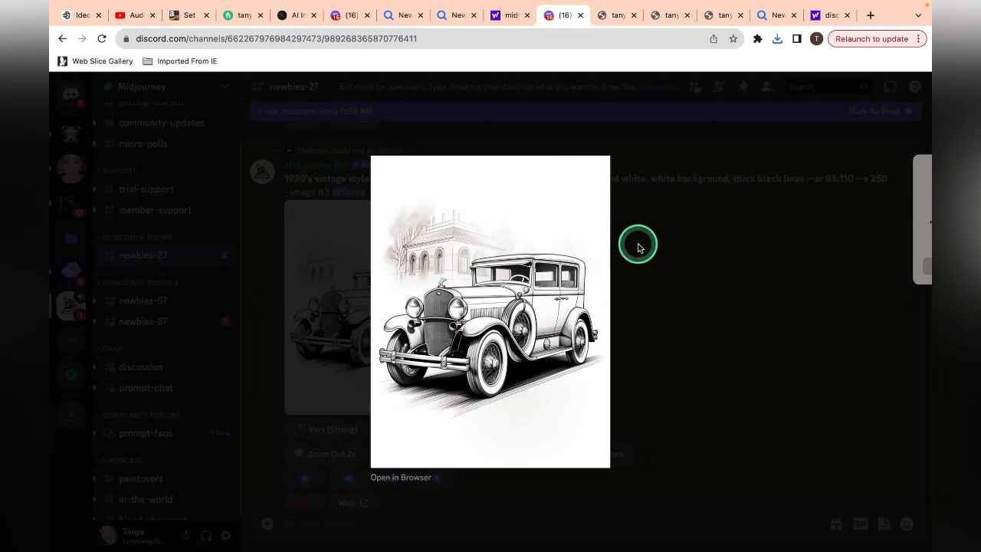
Step: View the flapper girl image grid at full size in a separate browser tab, then close that tab
scroll(636, 243, down, 3)
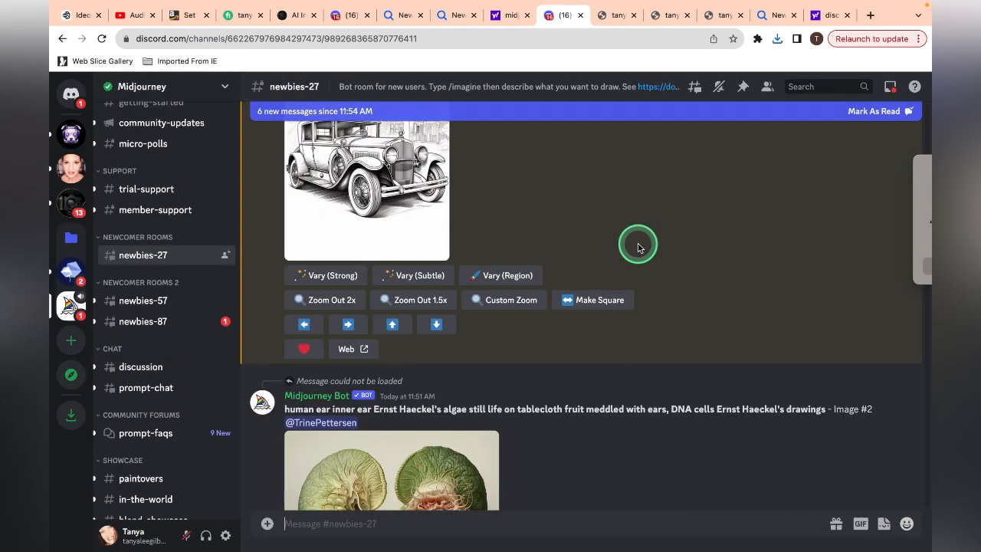
click(362, 319)
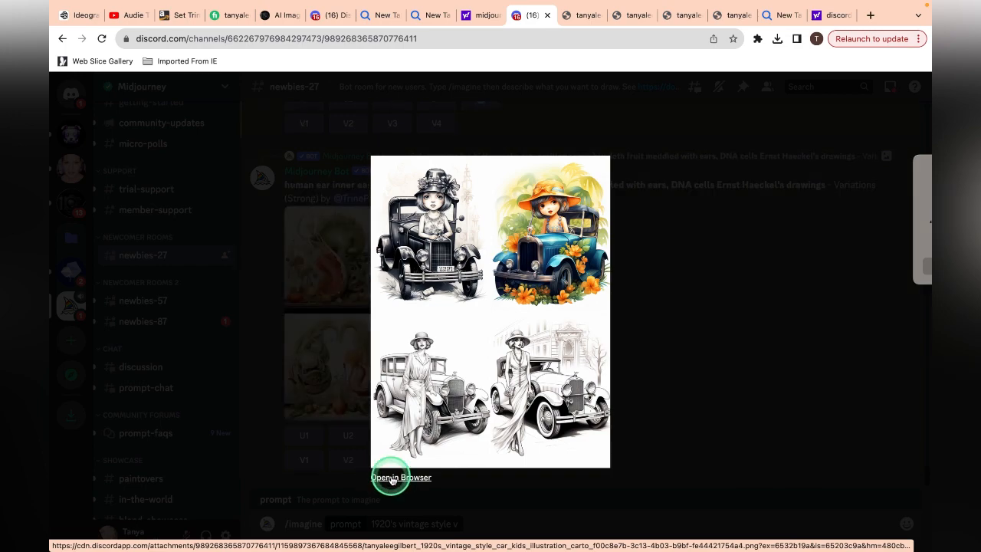
click(391, 478)
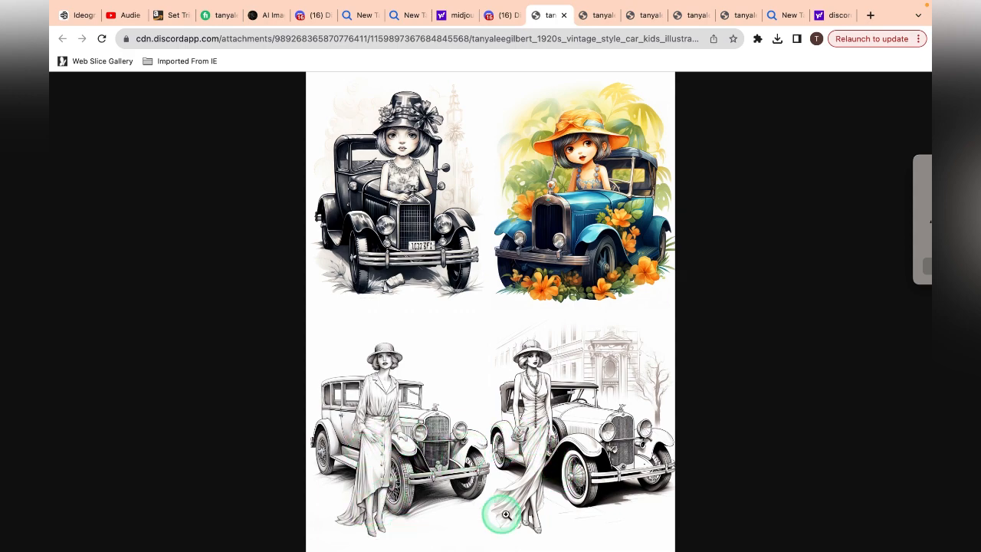
key(super+w)
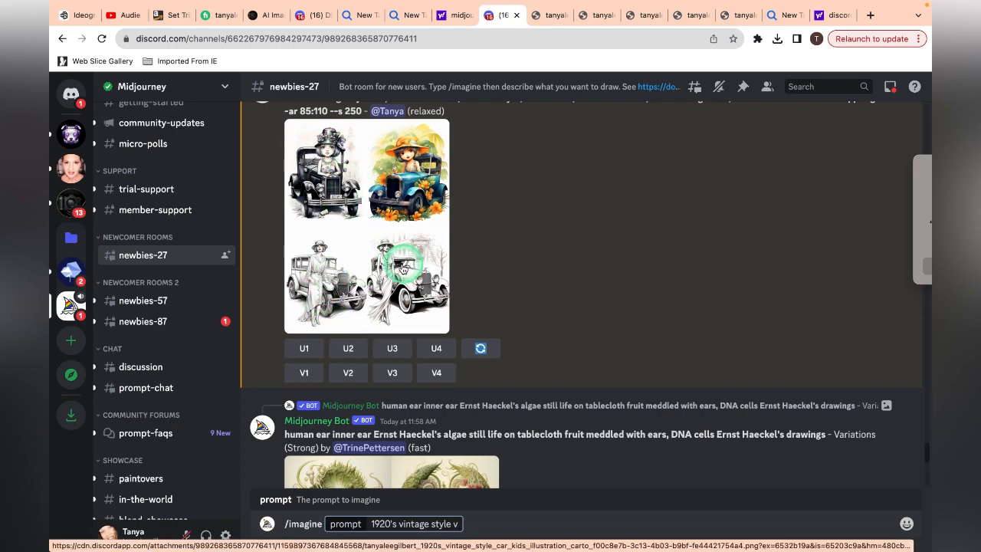
Step: Upscale the third and fourth flapper girl images, and view the upscaled third image at full size before returning to the channel
click(392, 349)
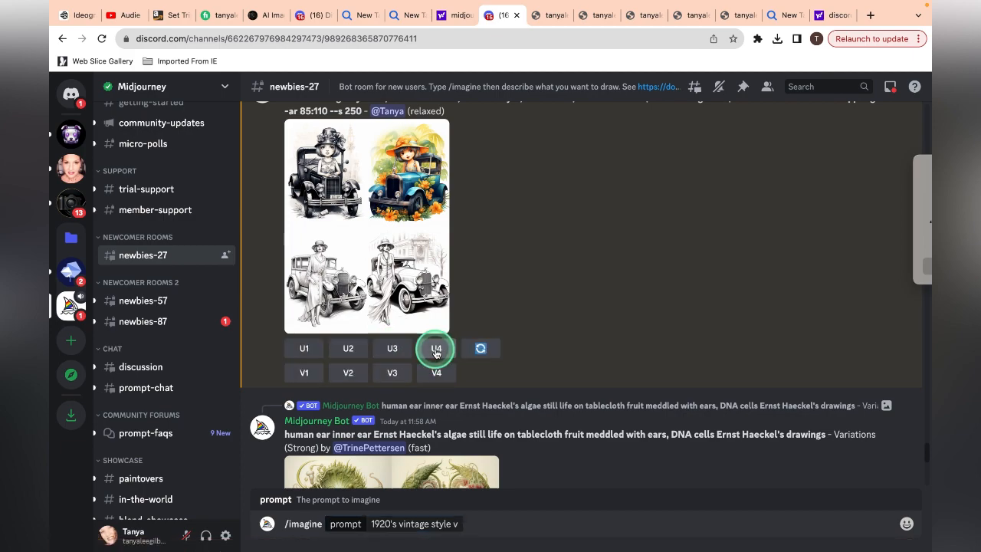
key(ctrl+Tab)
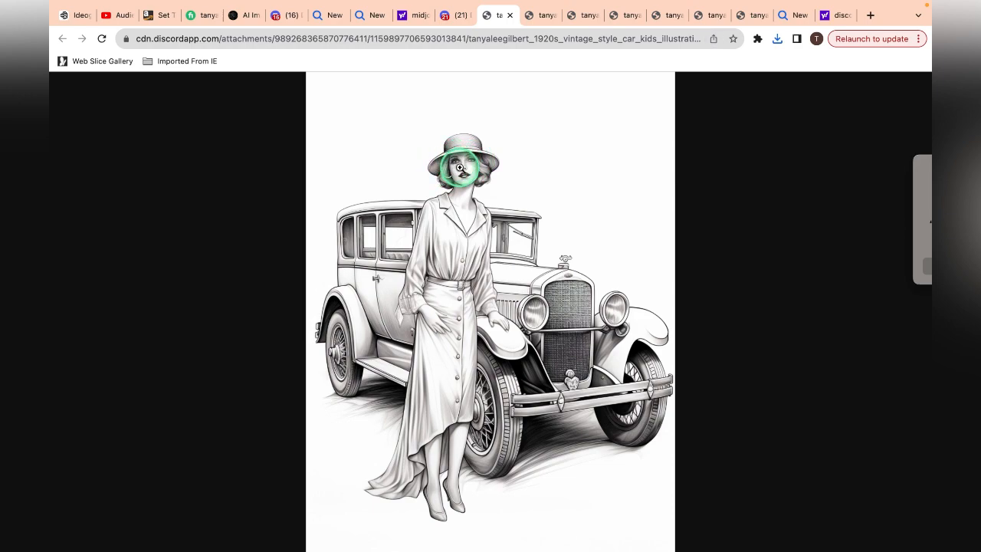
click(452, 16)
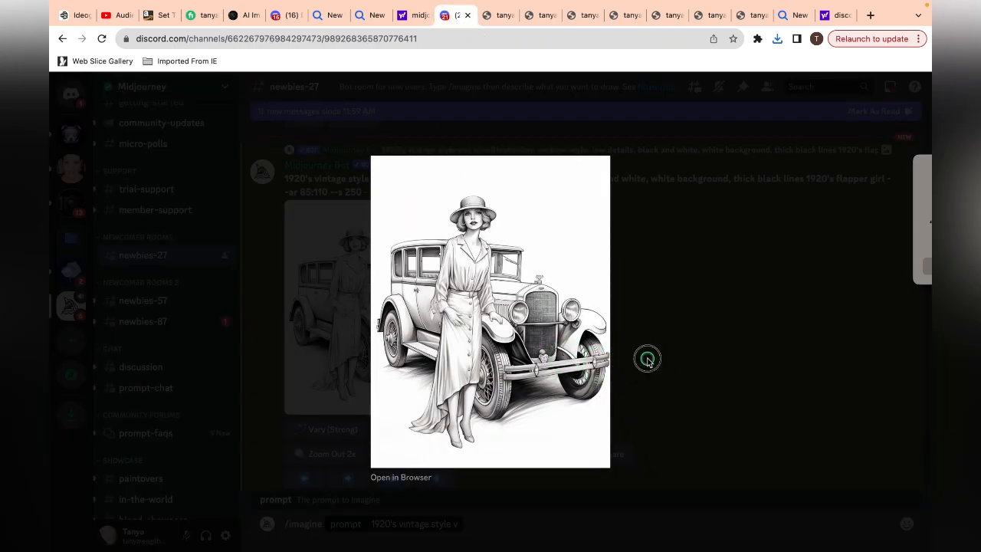
click(648, 362)
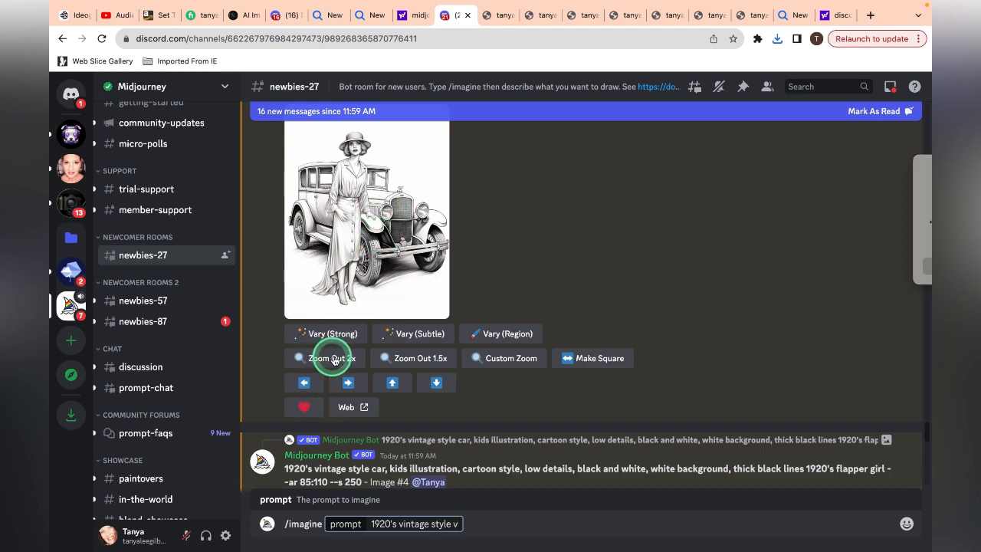
Step: Use Vary (Region) on the upscaled third flapper girl image, select the woman's face and upper body with a rectangle, and submit the existing prompt
click(501, 335)
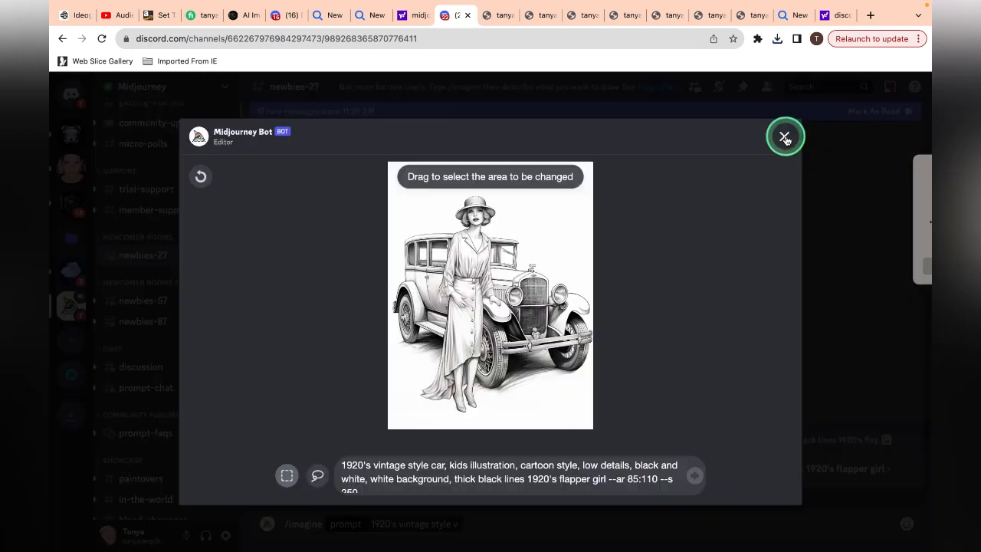
click(784, 136)
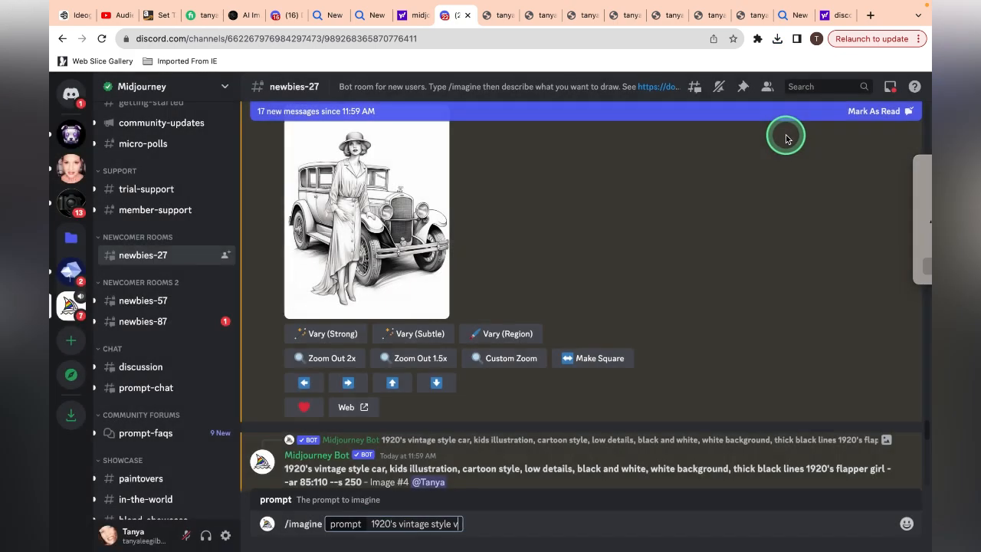
click(520, 335)
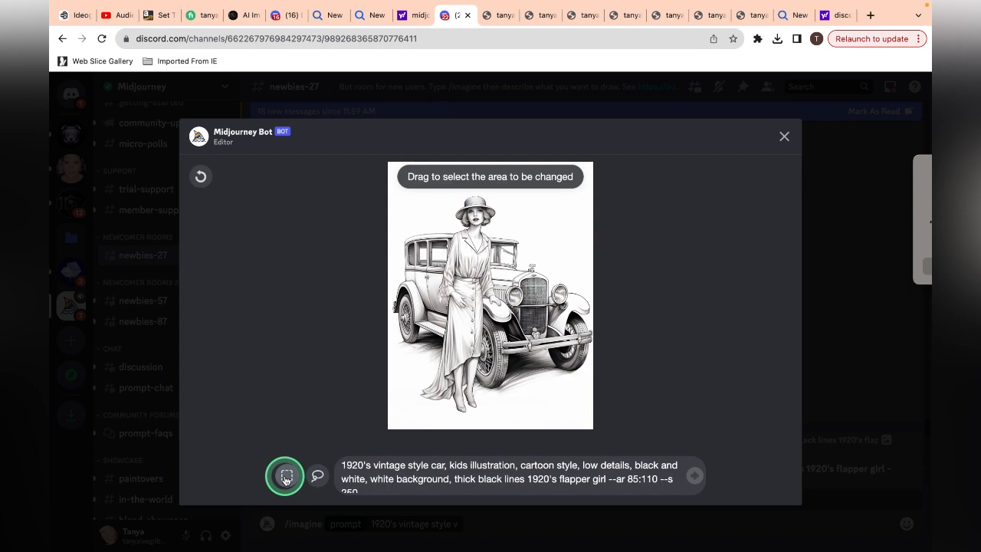
click(318, 476)
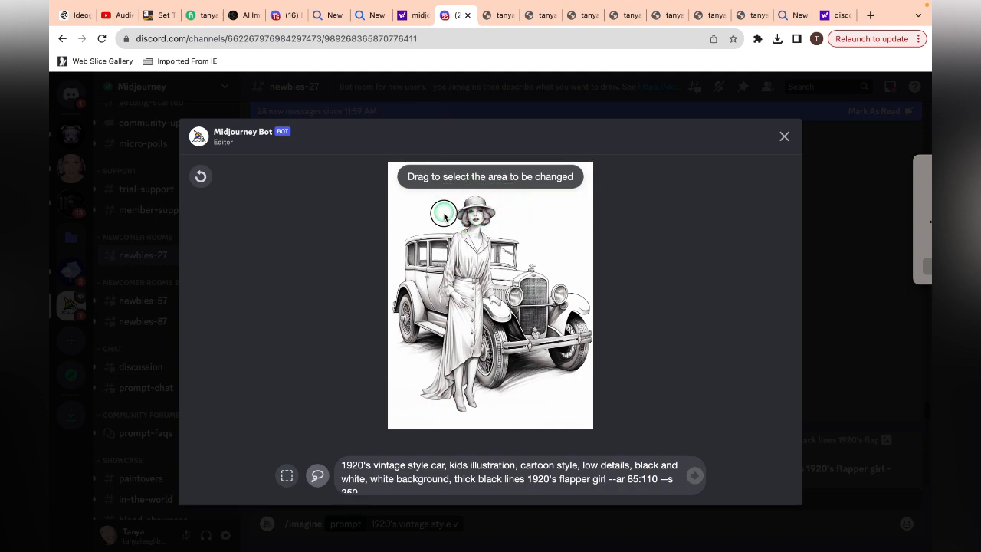
click(284, 475)
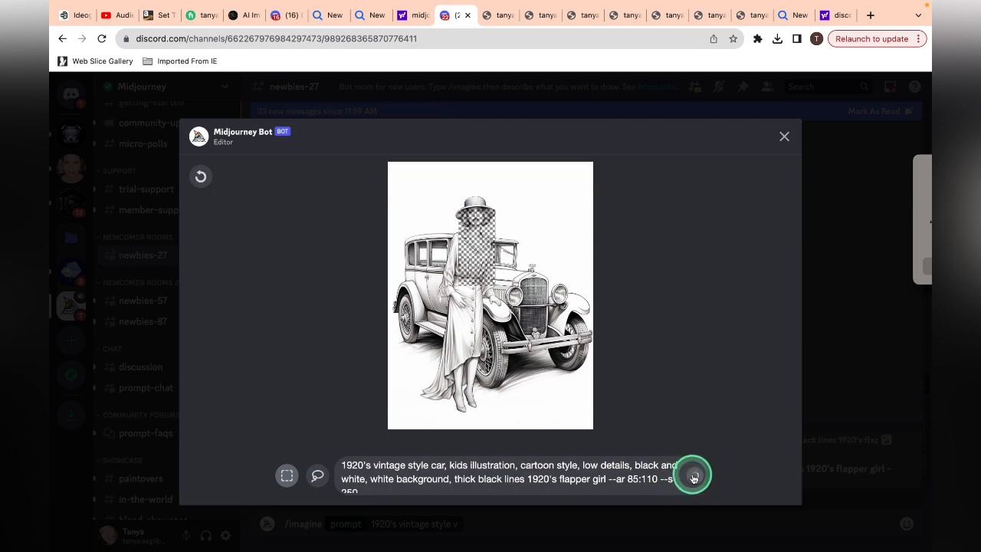
click(693, 478)
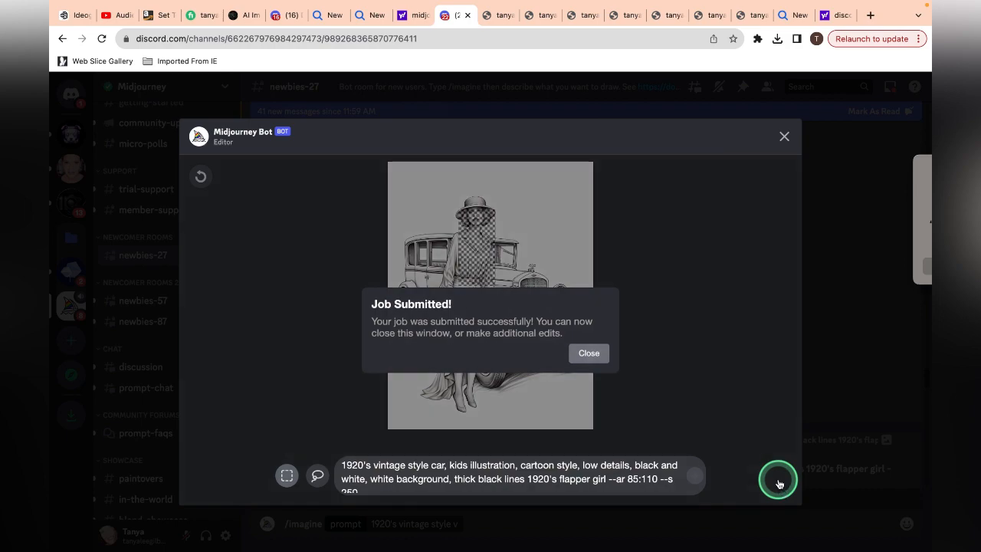
key(Escape)
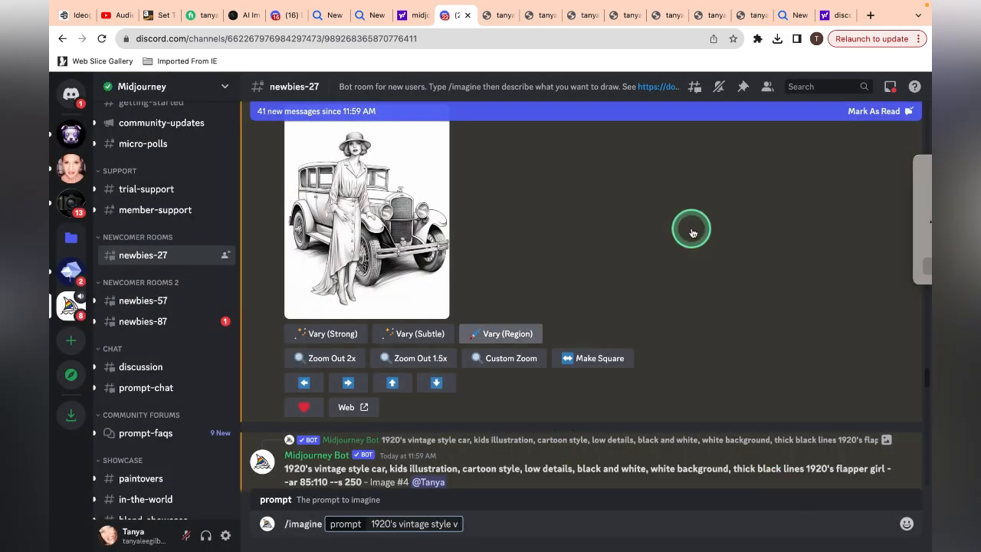
Step: View the region variation grid at full size, then save the upscaled first flapper girl variation to the Desktop
click(388, 322)
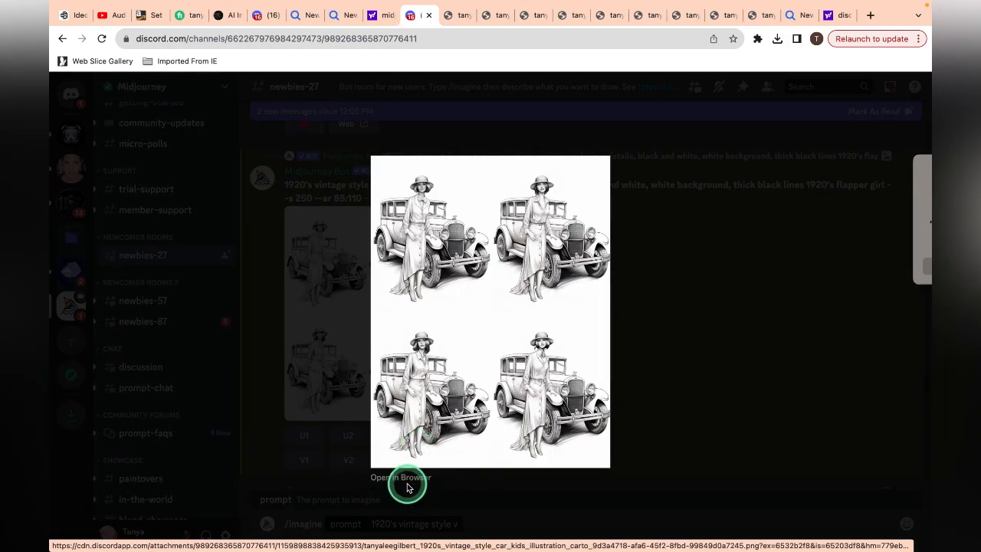
click(404, 478)
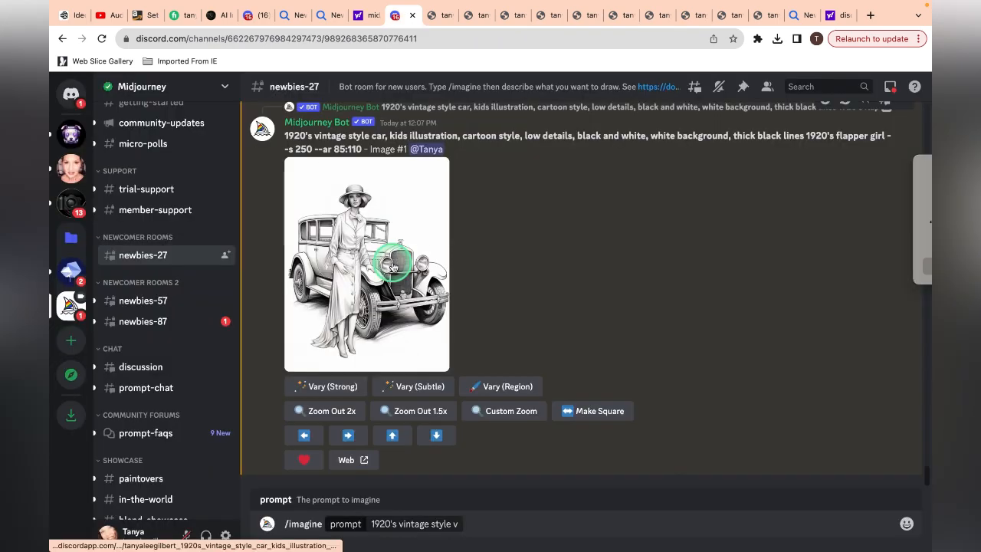
click(393, 262)
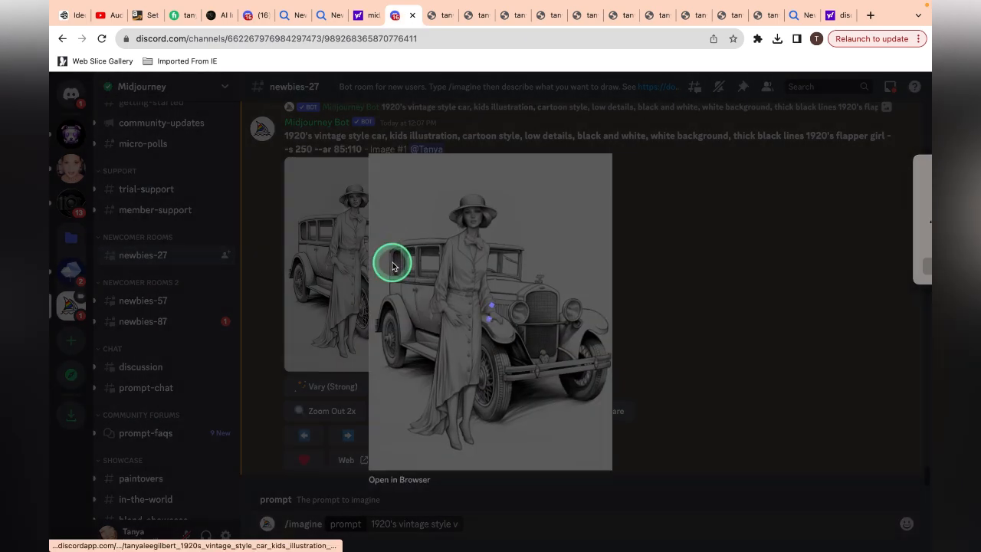
click(405, 478)
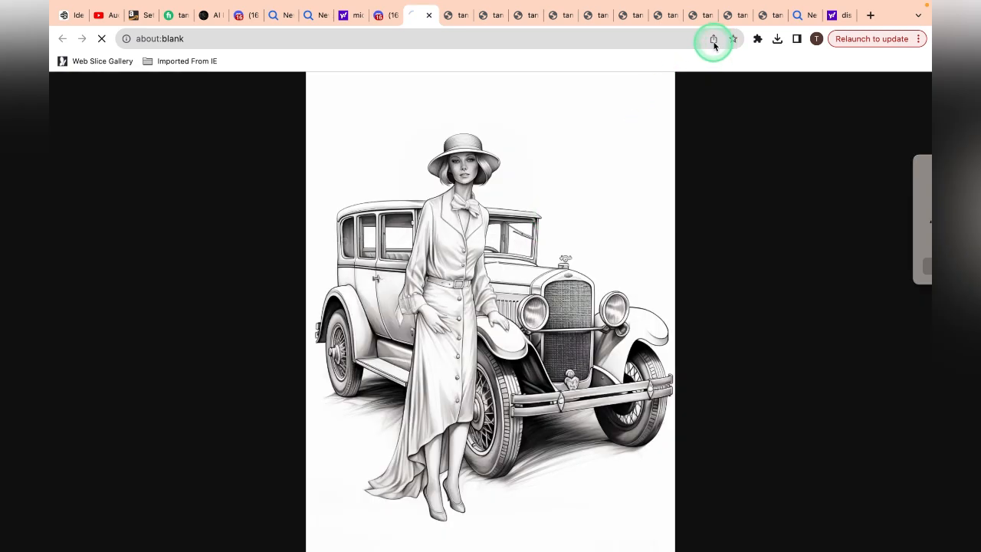
click(713, 40)
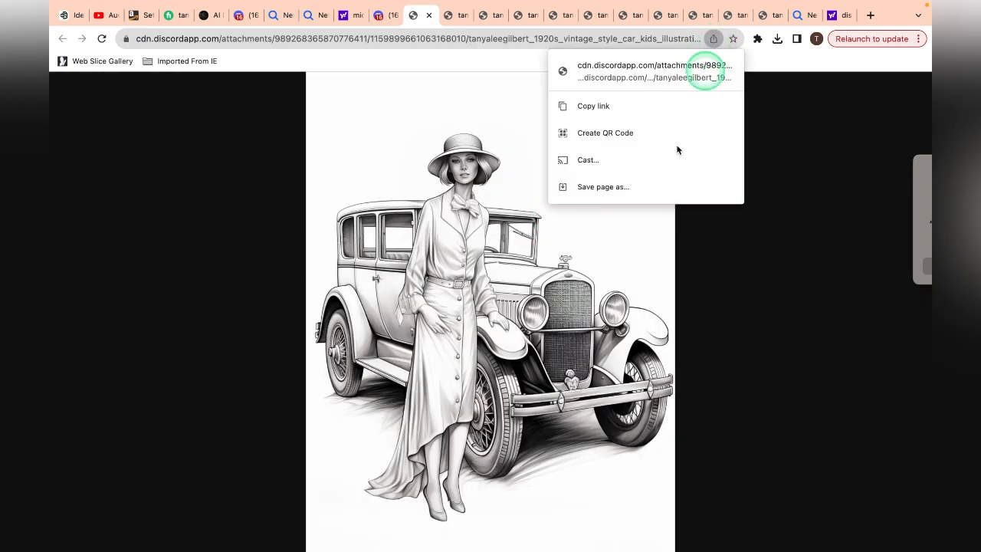
click(621, 188)
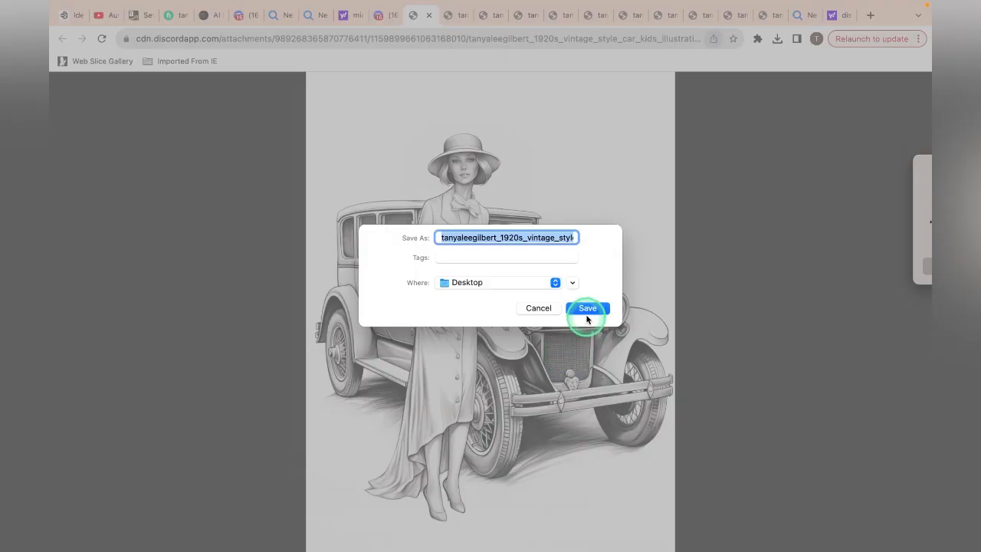
click(587, 308)
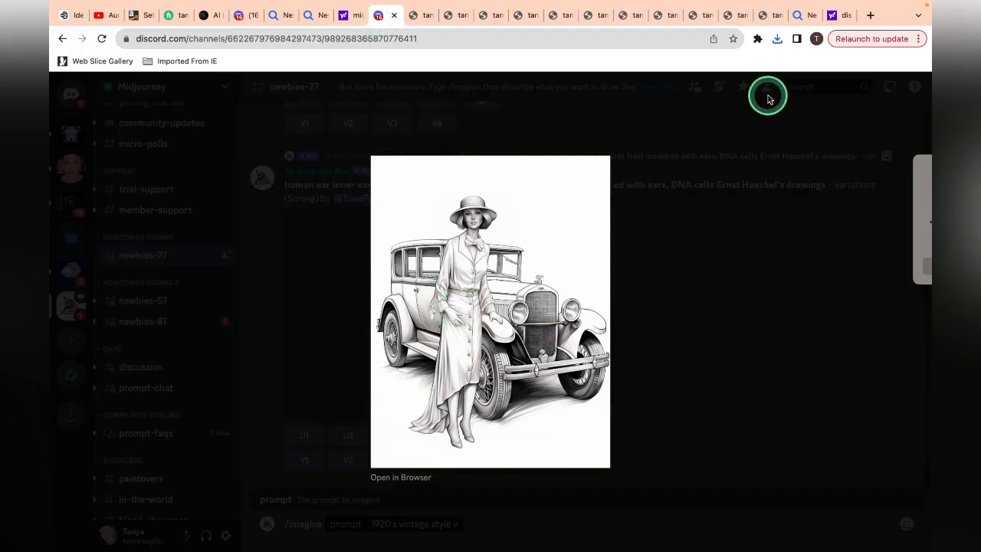
Step: Close the enlarged image, search for dgb.lol in a new browser tab, and open the DGB.LOL website
key(Escape)
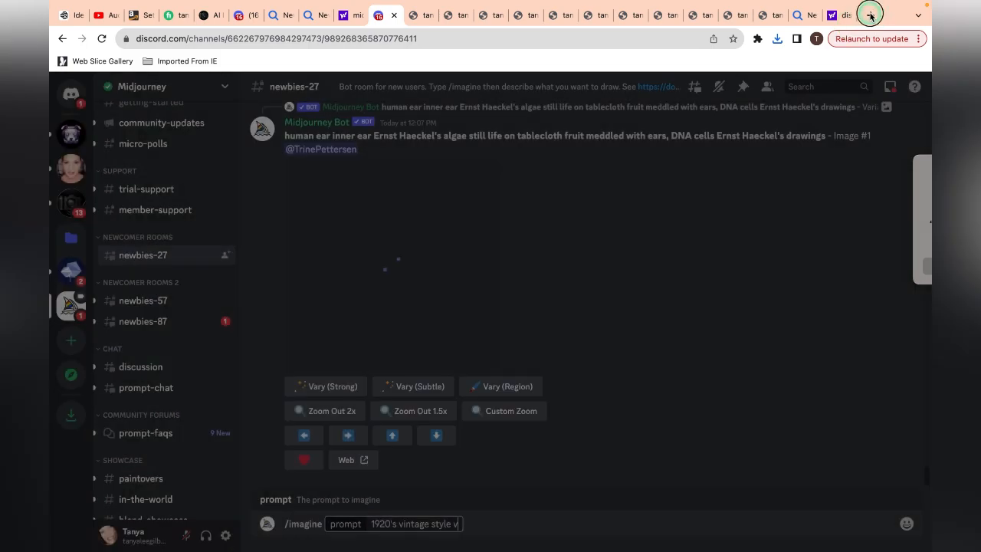
click(871, 15)
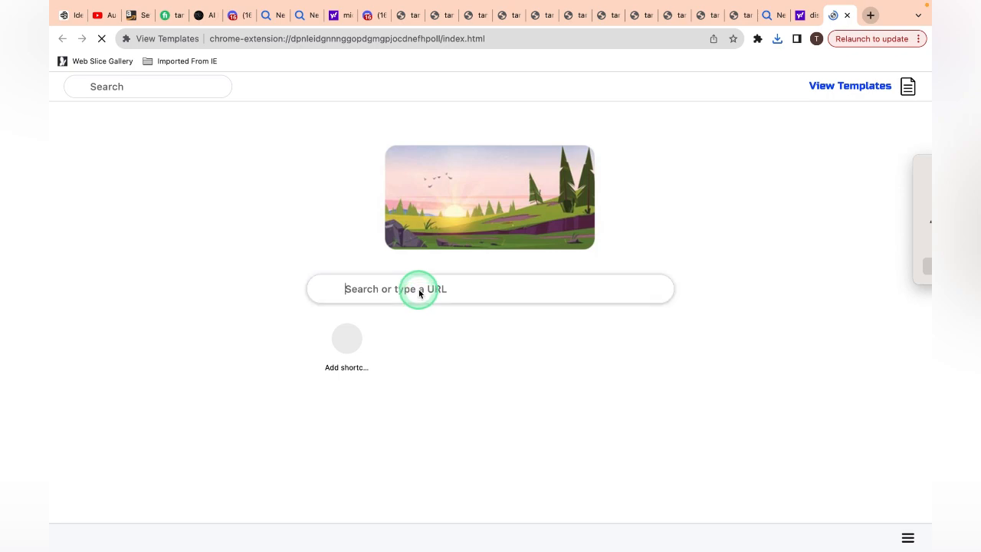
click(418, 289)
text(dg)
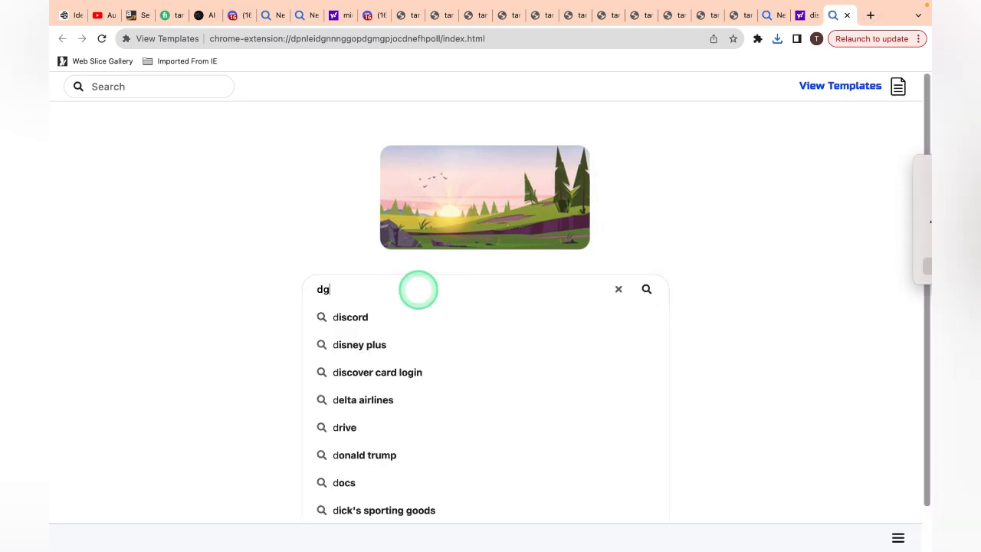
text(b.lol)
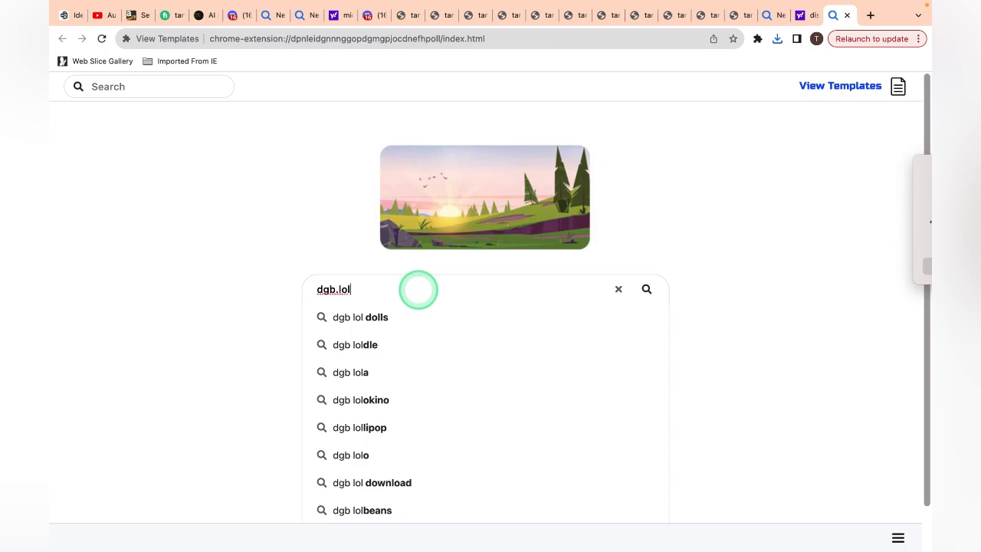
key(Return)
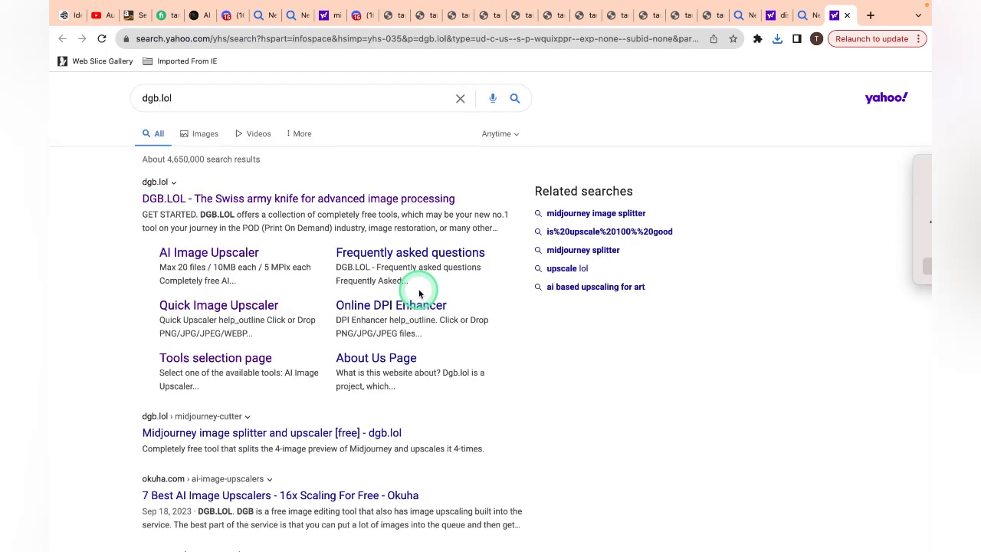
click(162, 201)
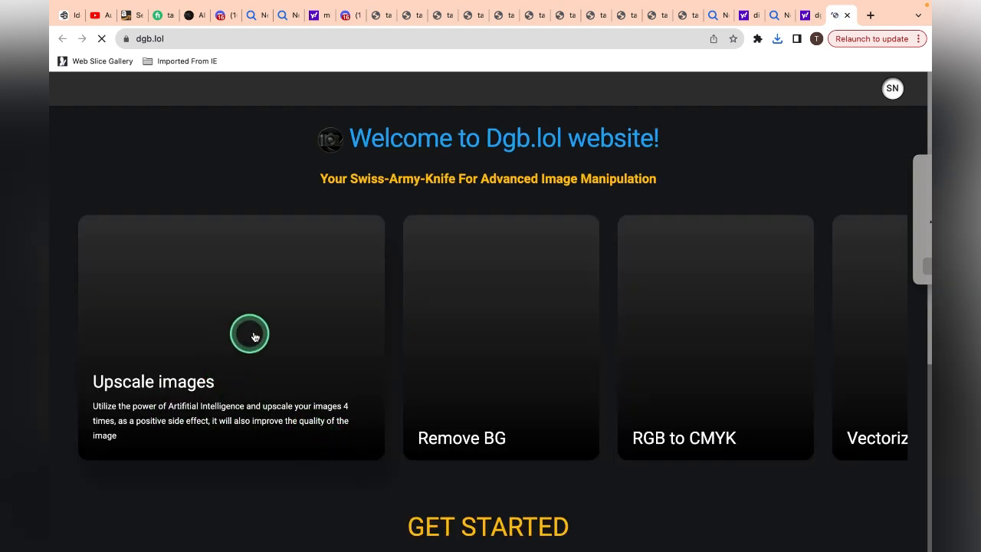
Step: Go to the DGB.LOL tools page, dismiss the ad, and look through the tools to open AI Image Upscaler
scroll(238, 460, down, 2)
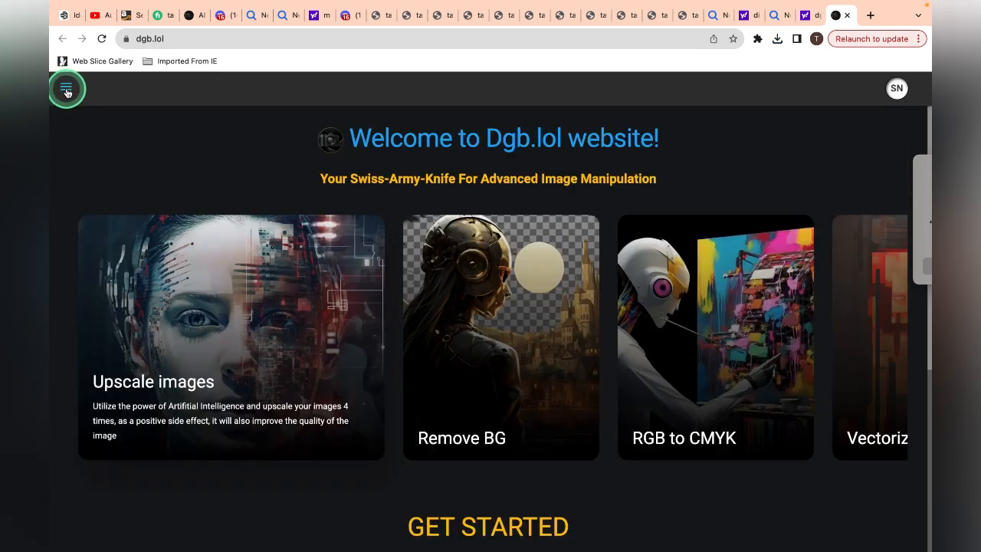
click(66, 90)
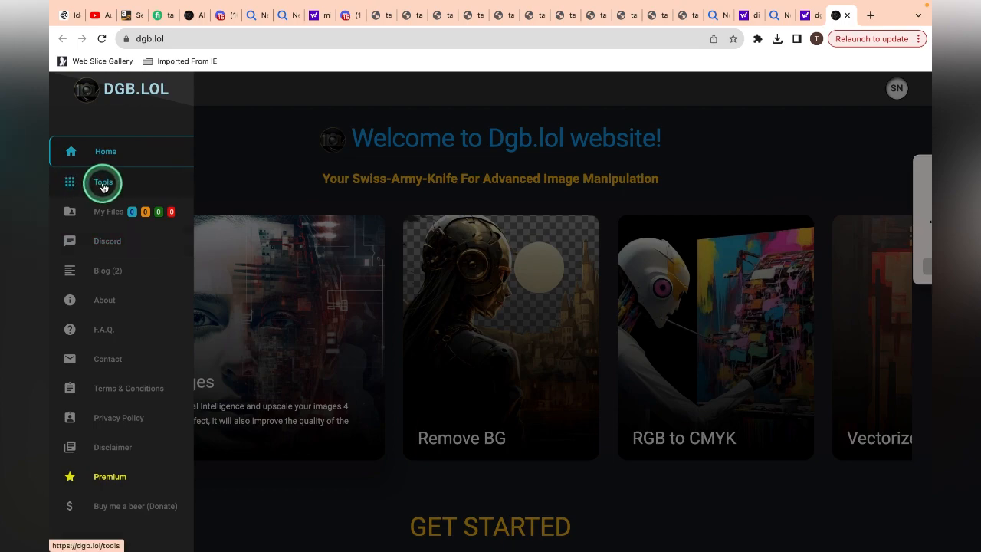
click(103, 188)
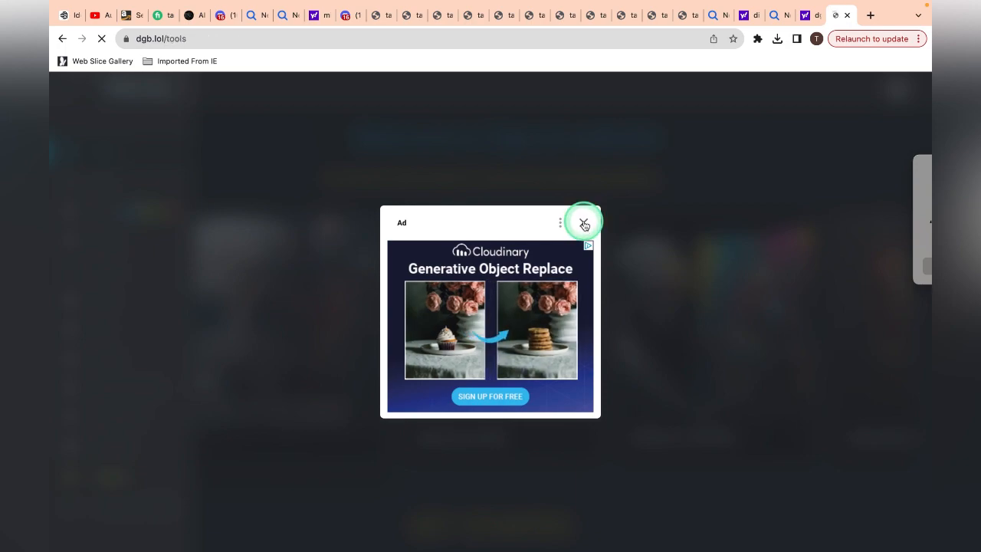
click(584, 223)
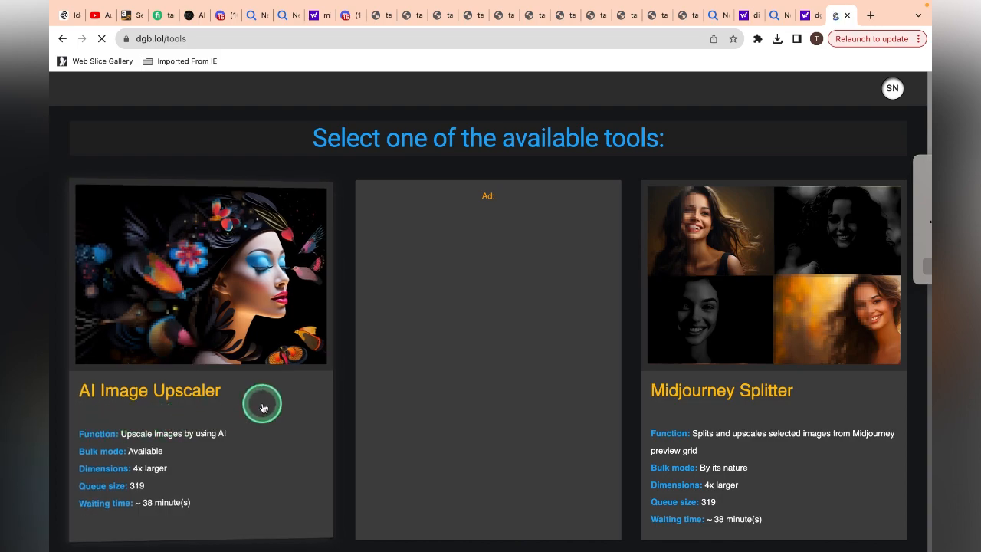
scroll(262, 408, down, 6)
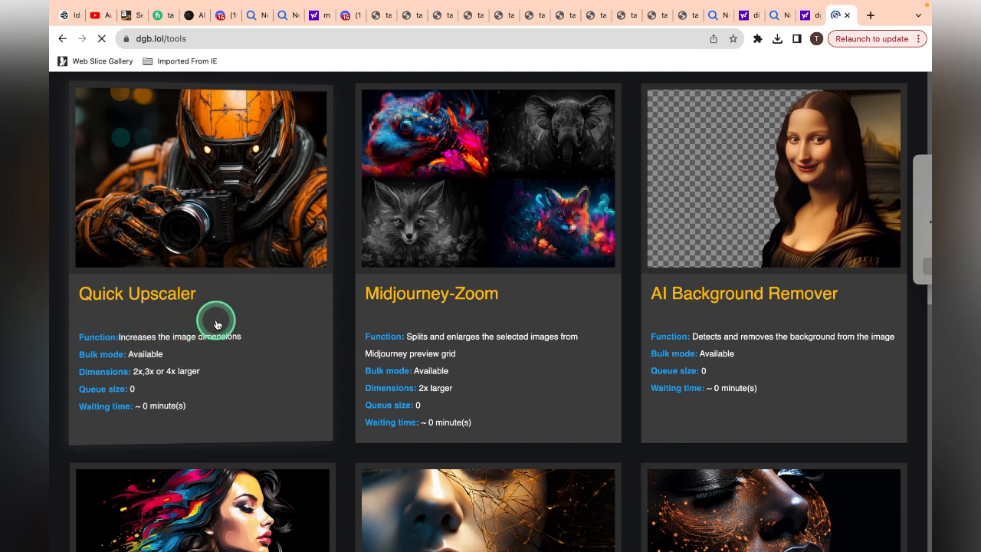
scroll(216, 325, up, 5)
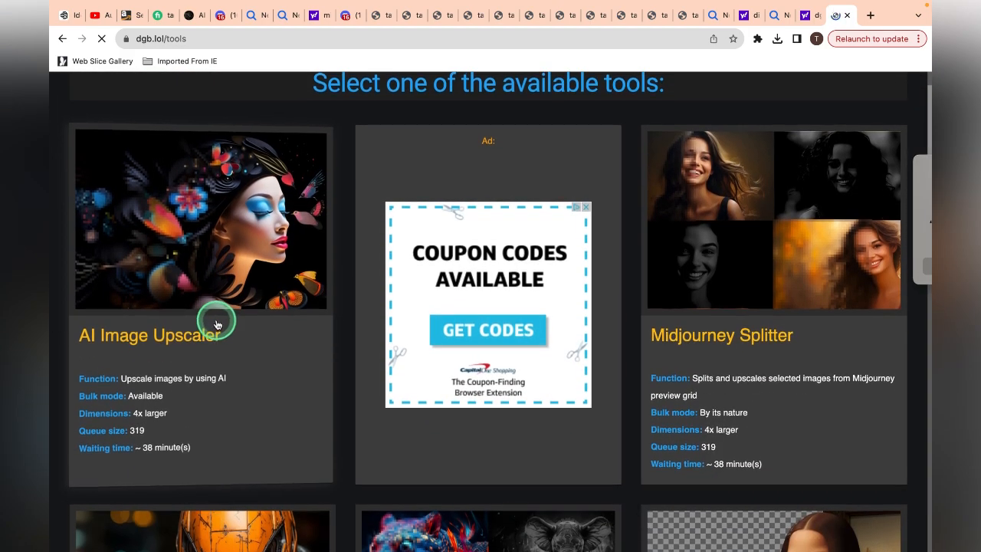
scroll(217, 315, up, 2)
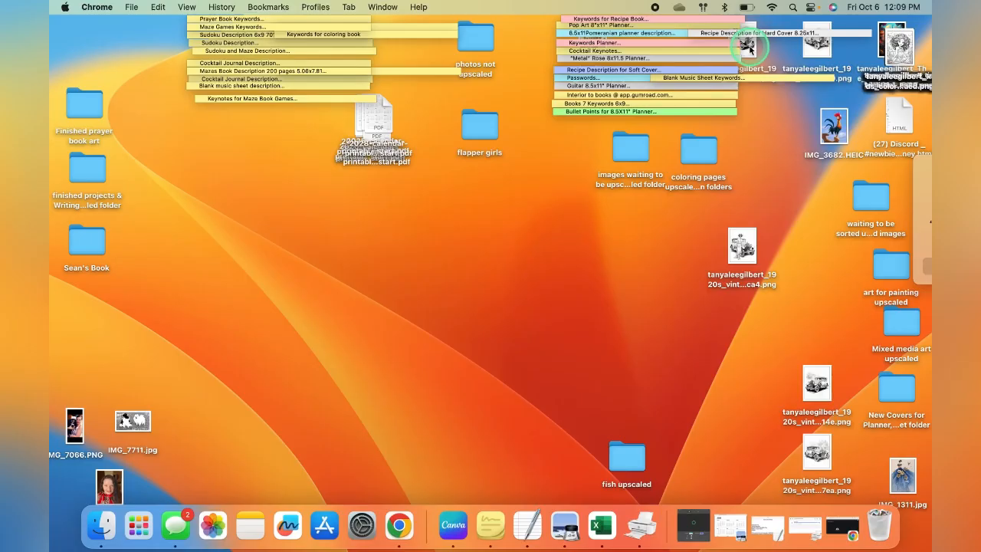
Step: Gather the five saved 1920s vintage images on the Desktop into one cluster just above the flapper girls folder
drag(741, 46, 525, 240)
click(741, 245)
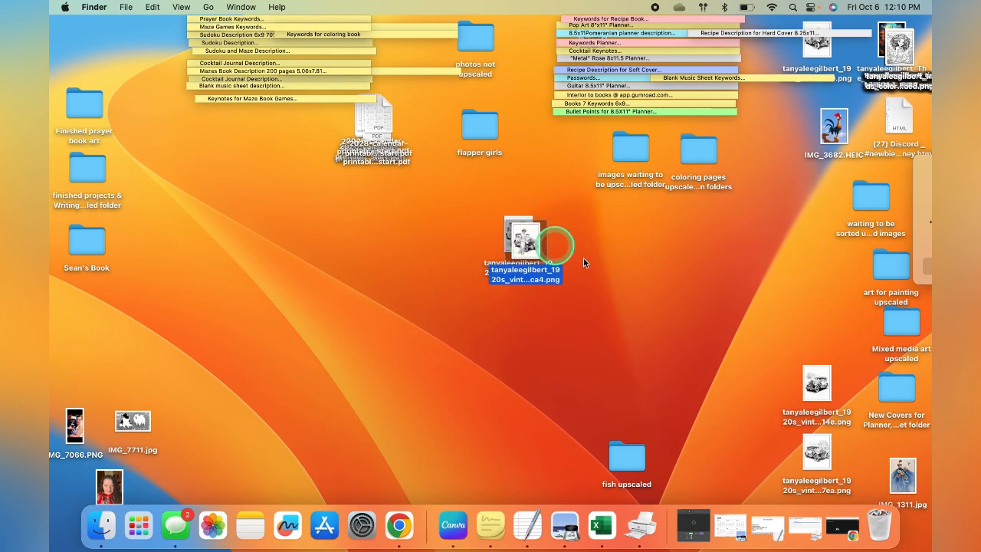
drag(814, 379, 548, 234)
drag(817, 452, 531, 241)
drag(817, 42, 528, 80)
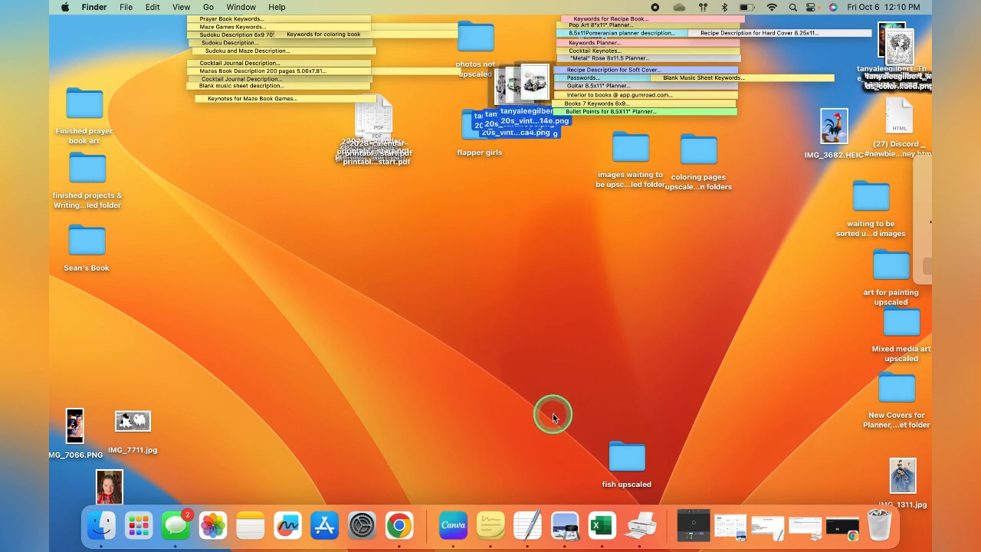
Step: Return to Chrome, lower its window to expose the clustered Desktop images, and upload the vintage car image ending in 14e.png to the AI Image upscaler
click(397, 525)
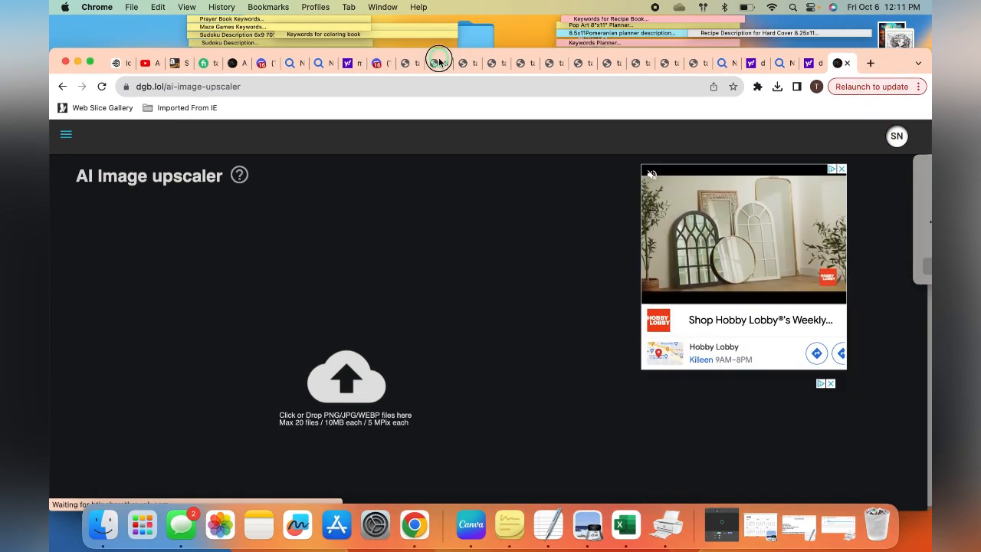
drag(439, 60, 449, 181)
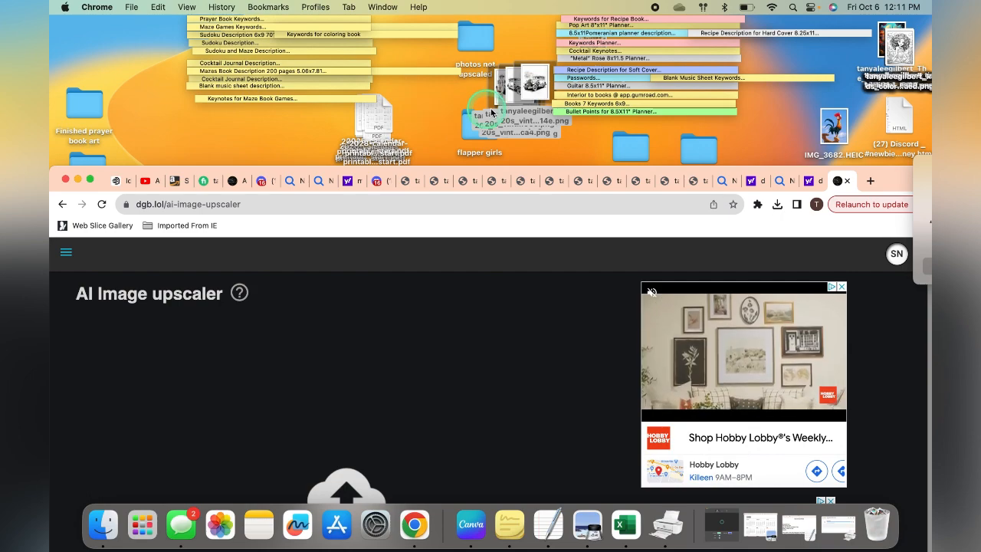
drag(443, 173, 449, 165)
drag(534, 83, 406, 384)
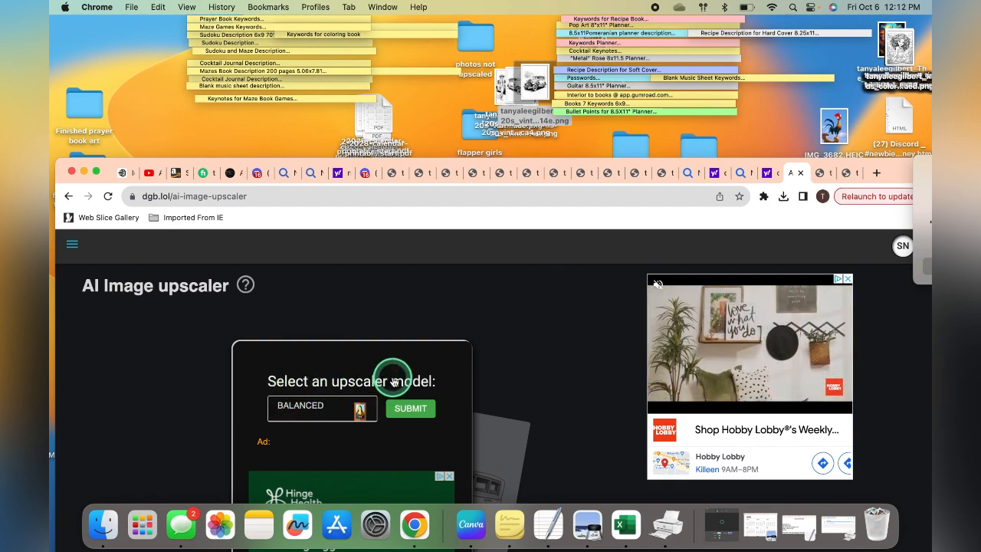
Step: Submit the upscale with the CARTOON/DRAWING model, and move the uploaded car image into the photos not upscaled folder on the Desktop
click(310, 411)
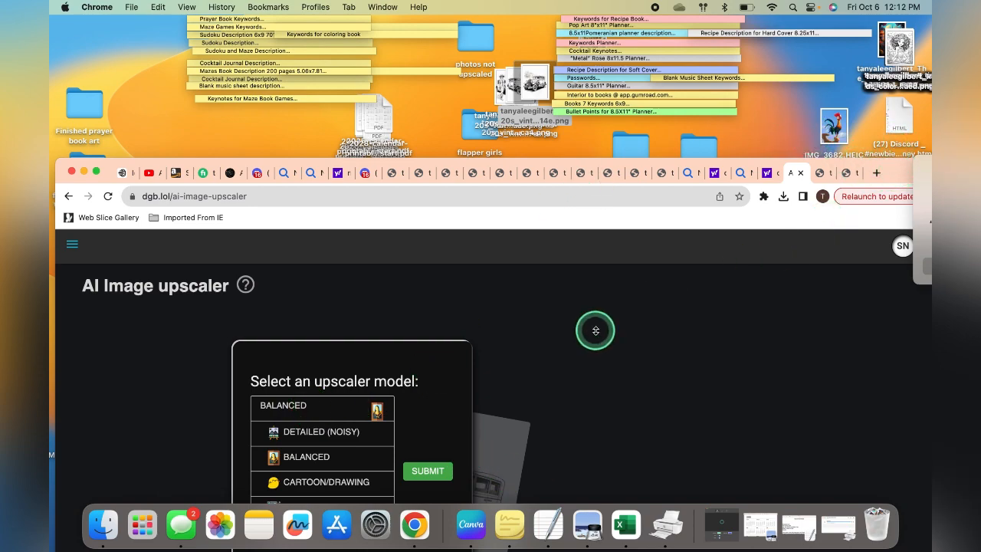
click(309, 483)
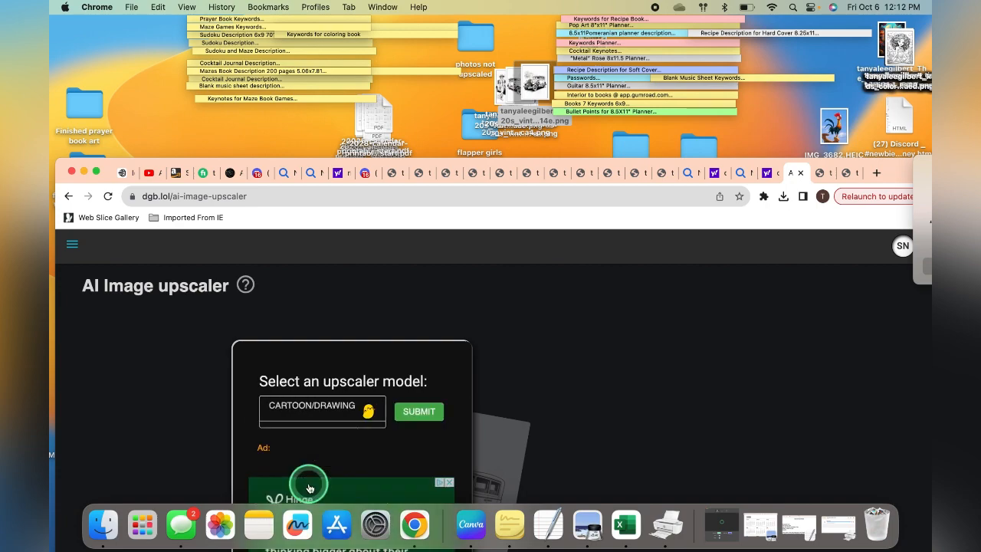
click(427, 412)
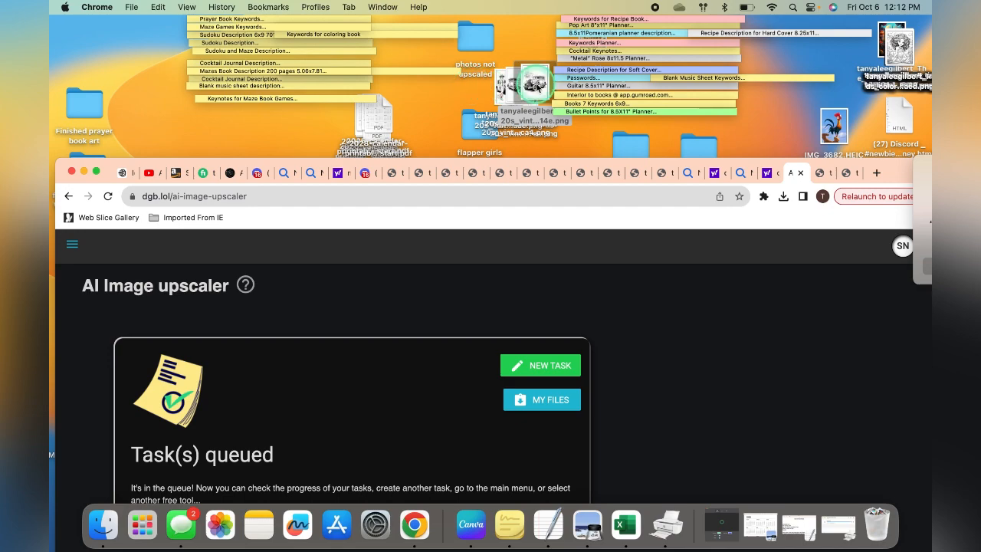
drag(527, 79, 479, 54)
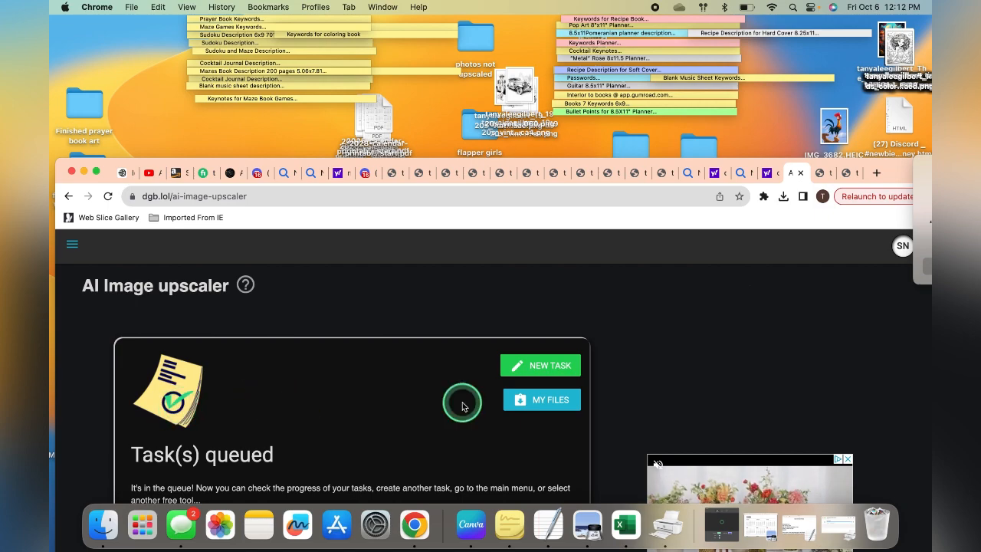
Step: Start a new upscaling task and upload the remaining four clustered Desktop images to it
click(537, 368)
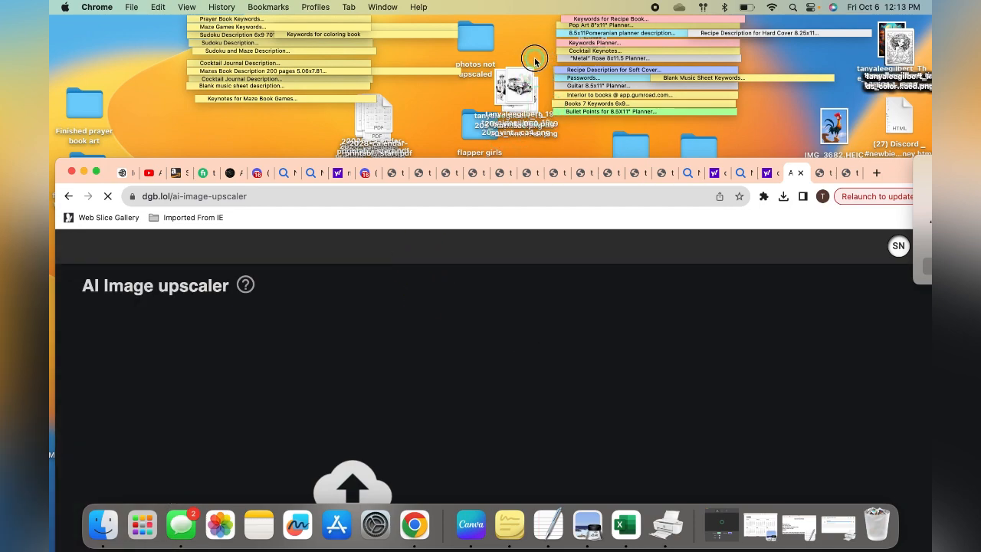
click(517, 88)
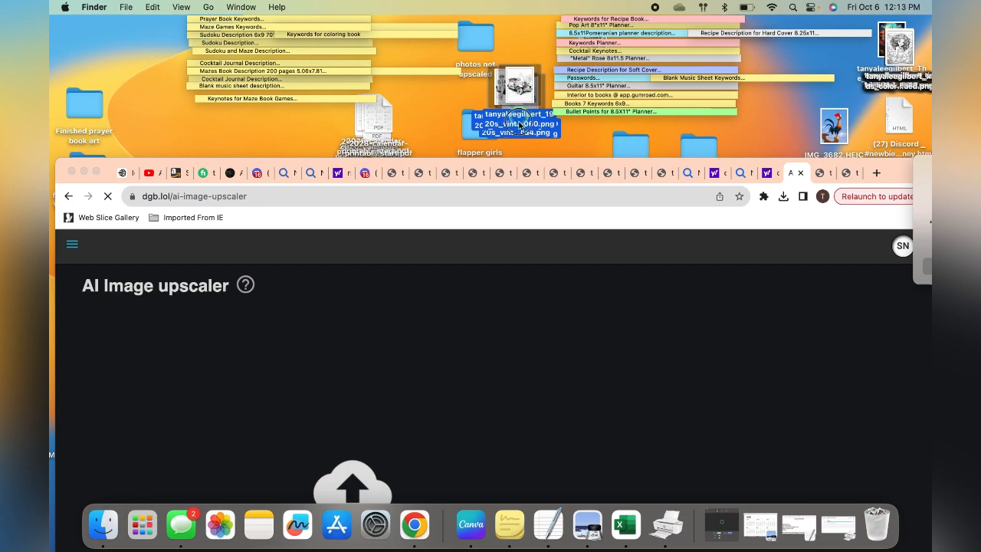
drag(520, 125, 424, 390)
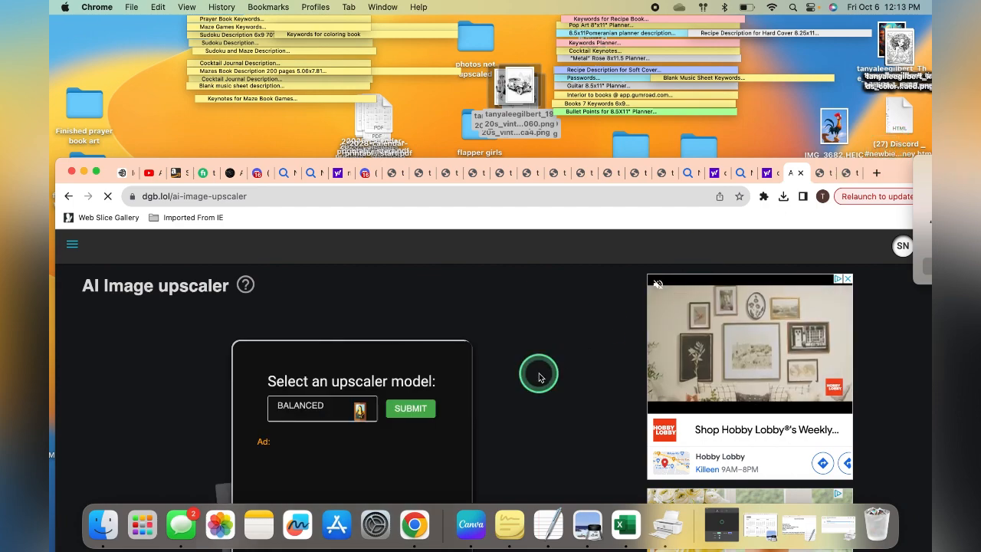
Step: Submit the four images with the CARTOON/DRAWING model, and move their originals into the photos not upscaled folder
click(305, 410)
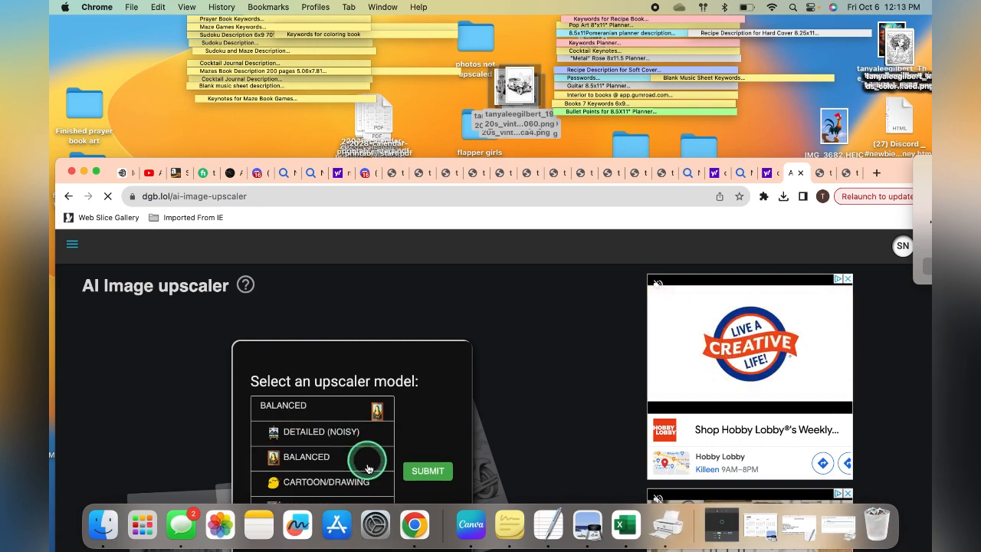
click(302, 482)
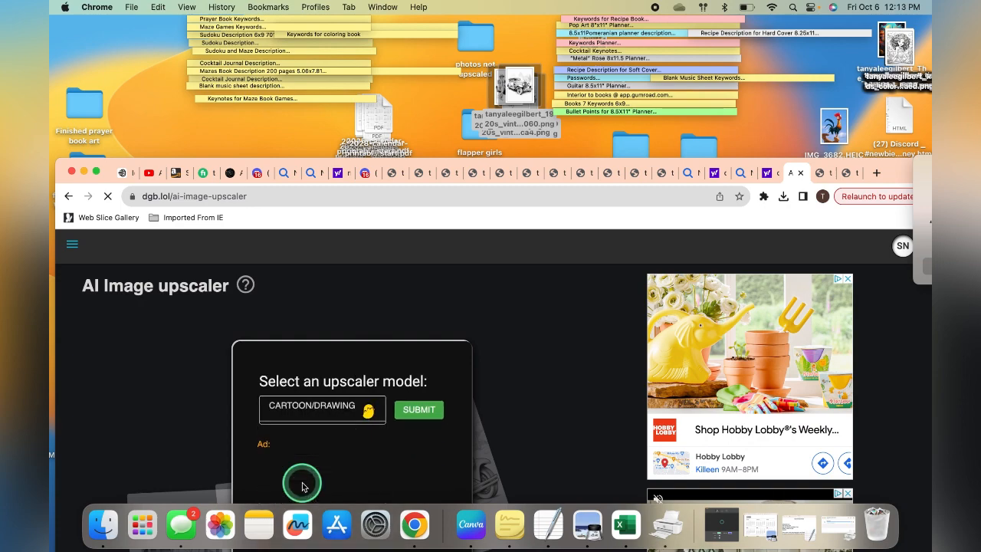
click(421, 410)
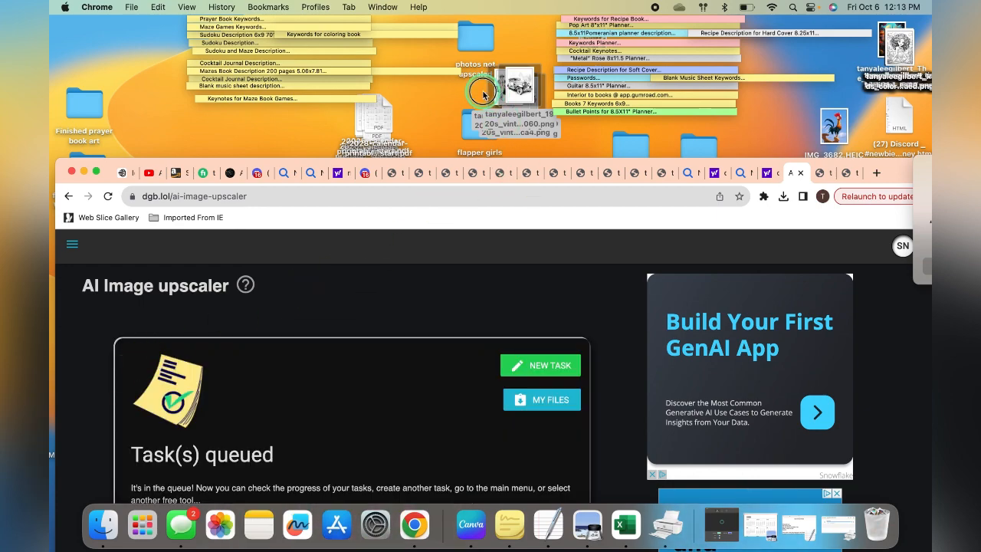
click(521, 91)
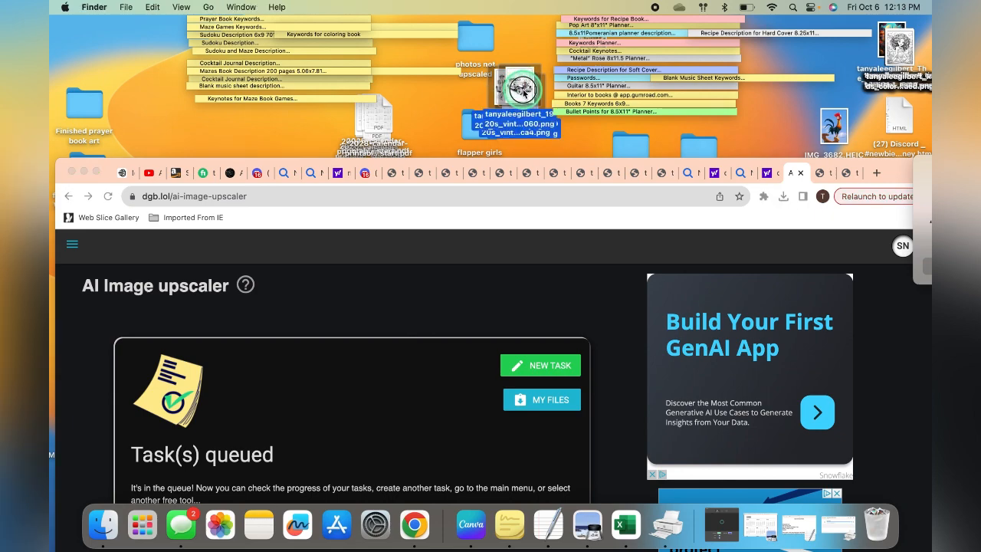
drag(523, 82, 483, 46)
Step: Enlarge the browser window and open My Files to check the status of the queued upscale tasks
click(77, 236)
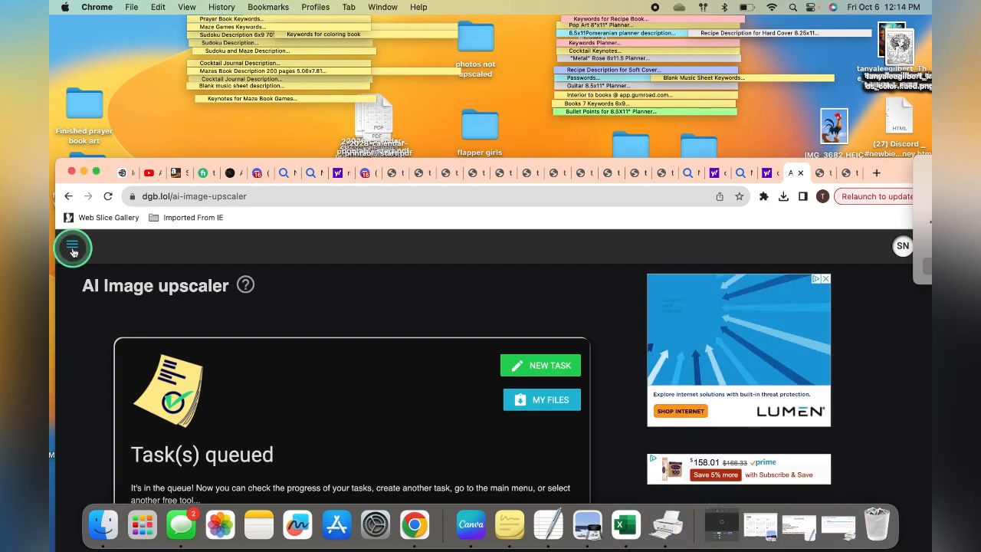
click(98, 173)
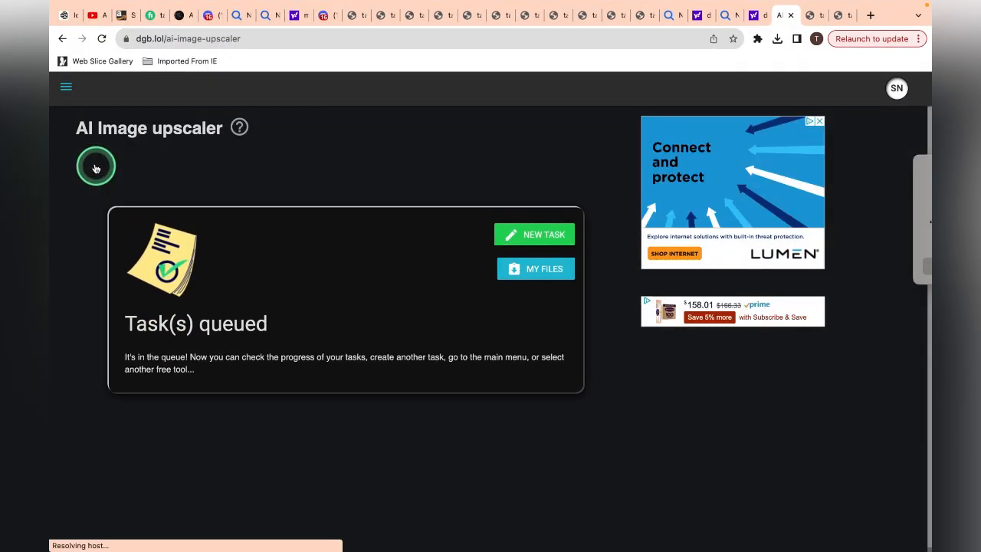
click(66, 90)
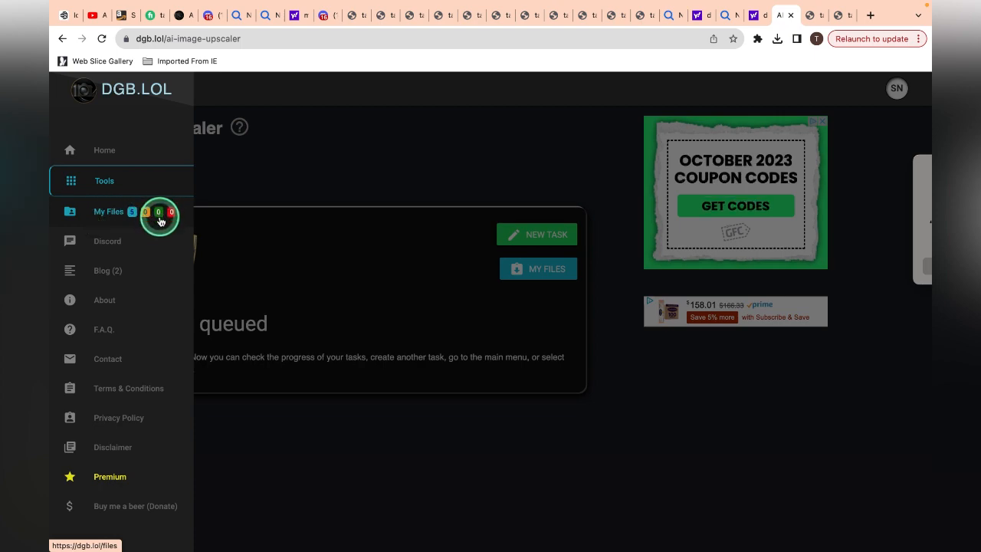
click(112, 217)
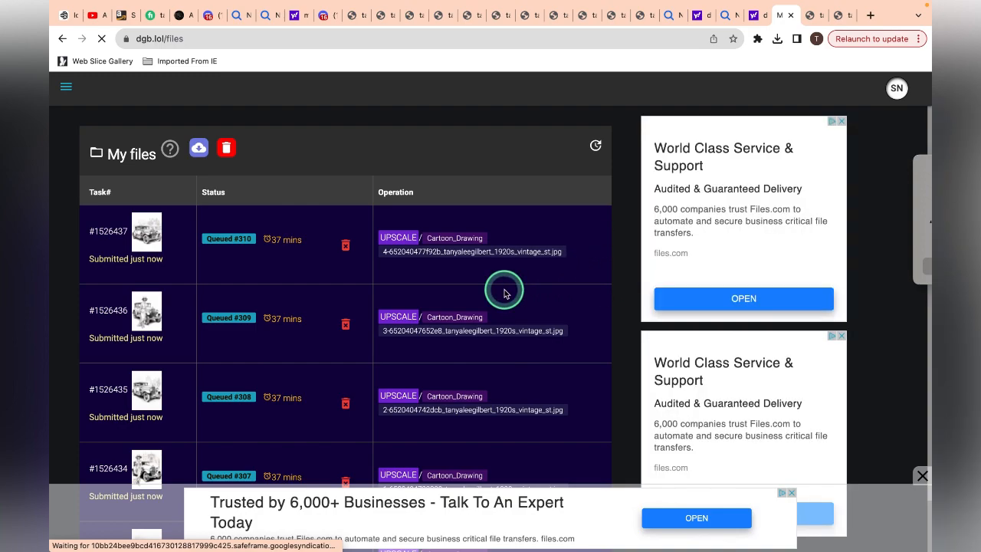
scroll(243, 310, down, 1)
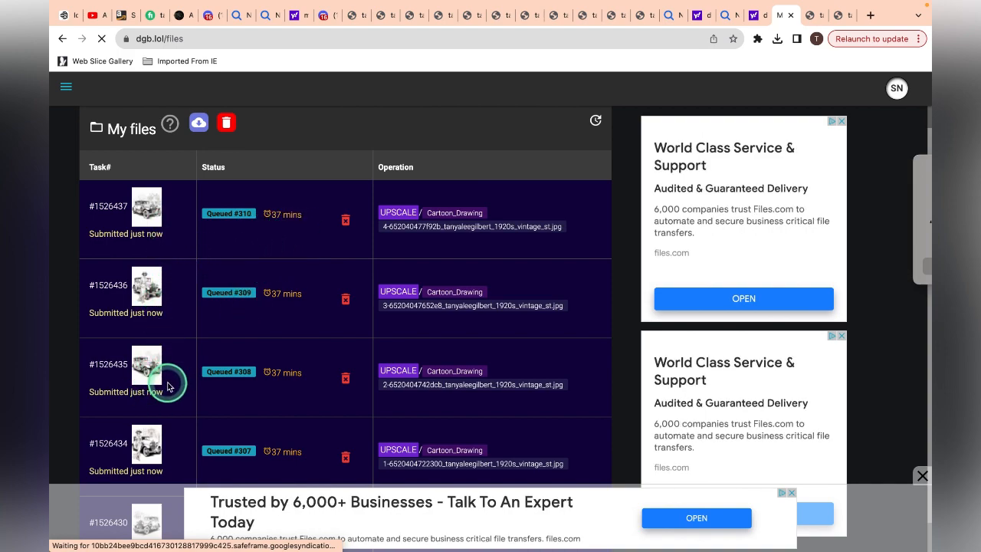
scroll(168, 385, down, 1)
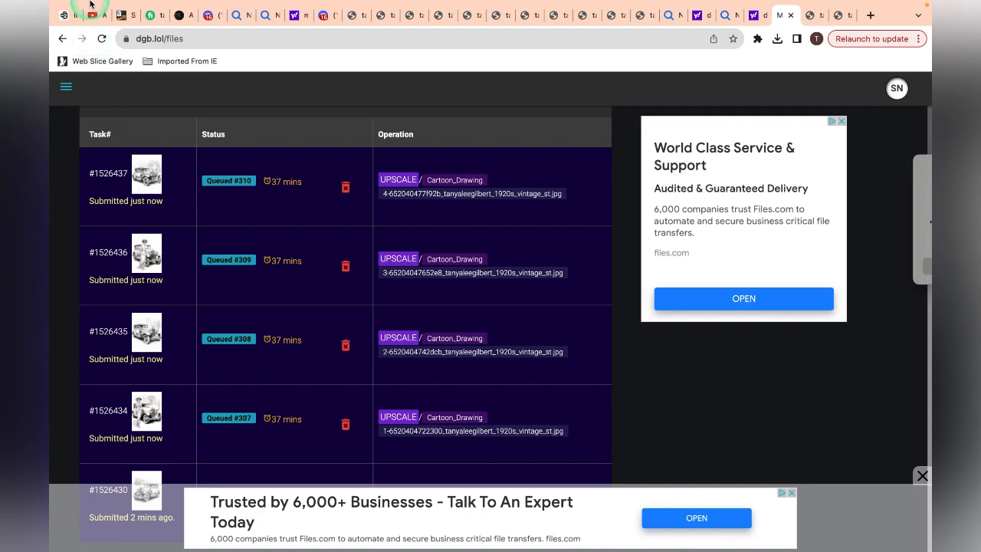
Step: Take the browser window out of full-screen mode to reach the Desktop and the system search
mouse_move(87, 2)
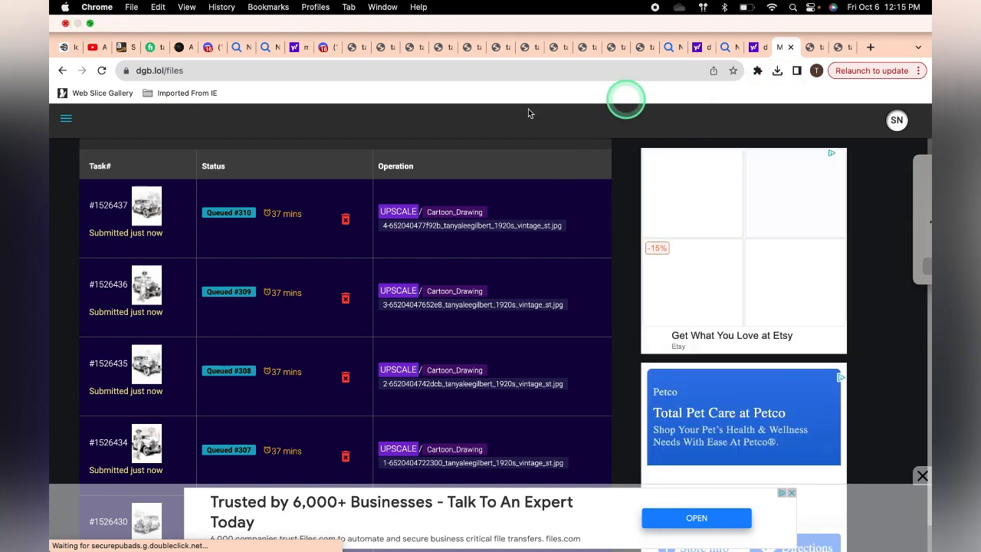
click(90, 23)
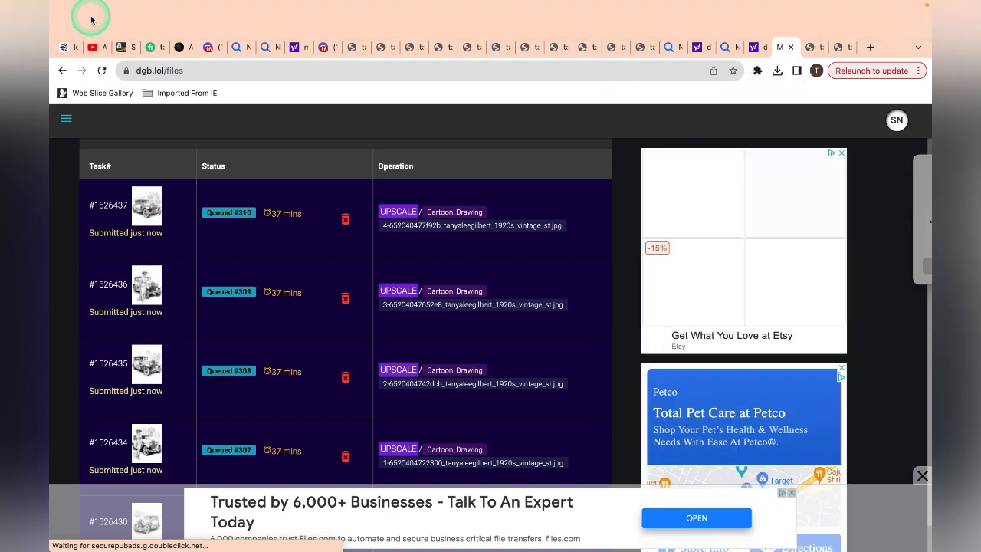
mouse_move(91, 5)
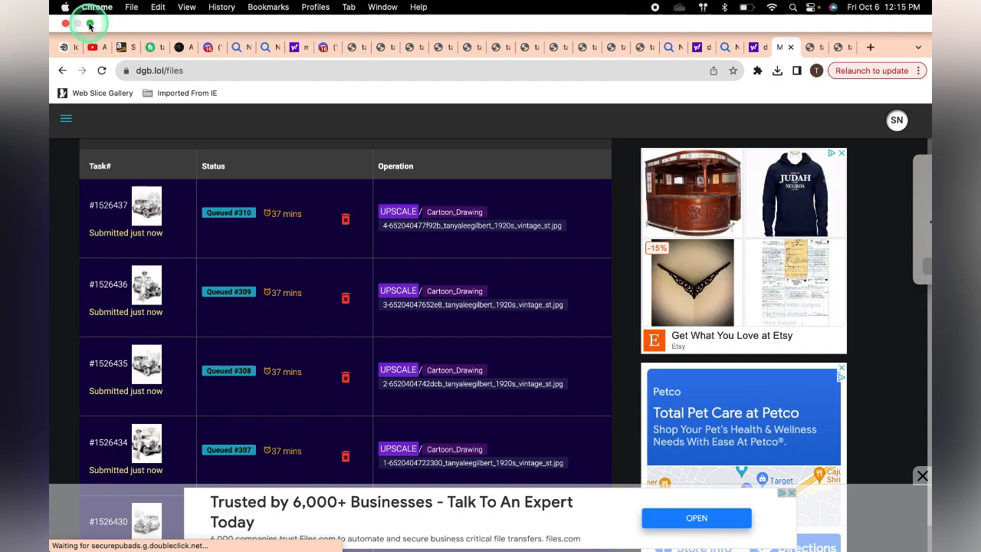
click(89, 24)
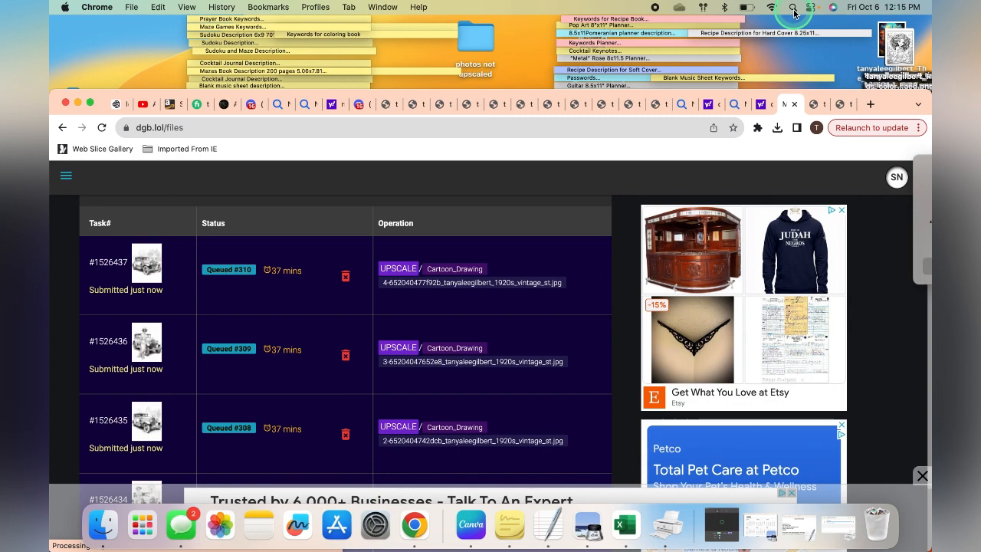
Step: Search the Mac for "downloads" with Spotlight and open the Downloads folder modified 6/21/23 in Finder
click(794, 10)
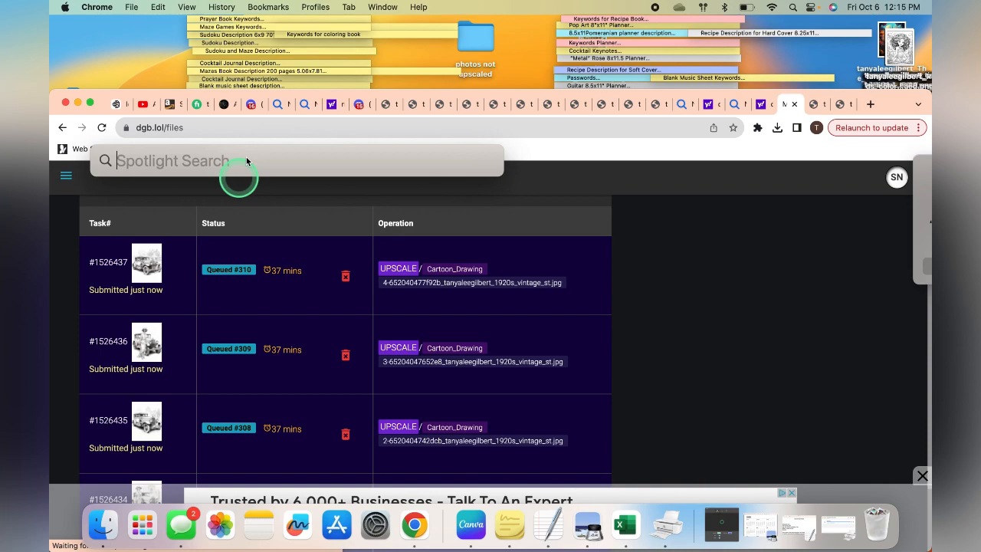
text(downloads)
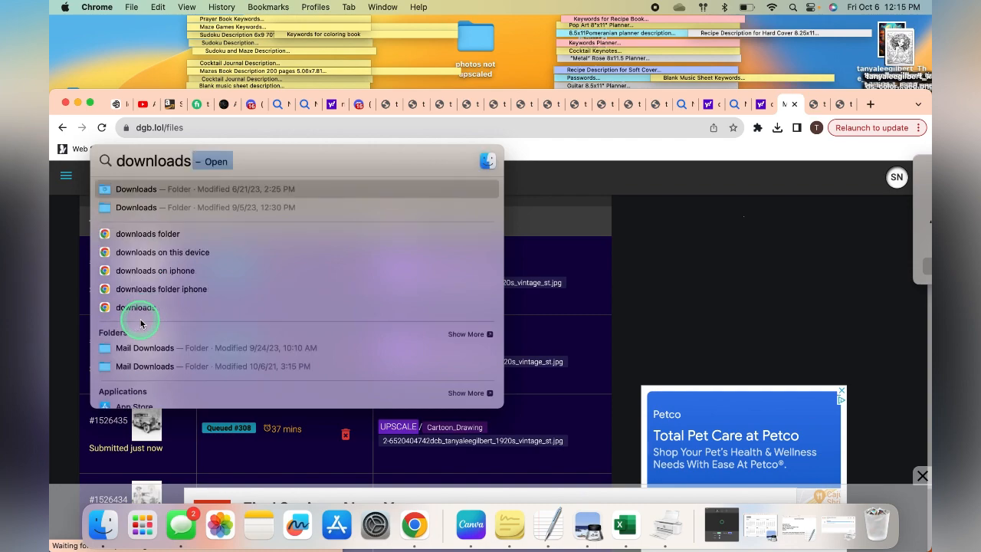
click(108, 192)
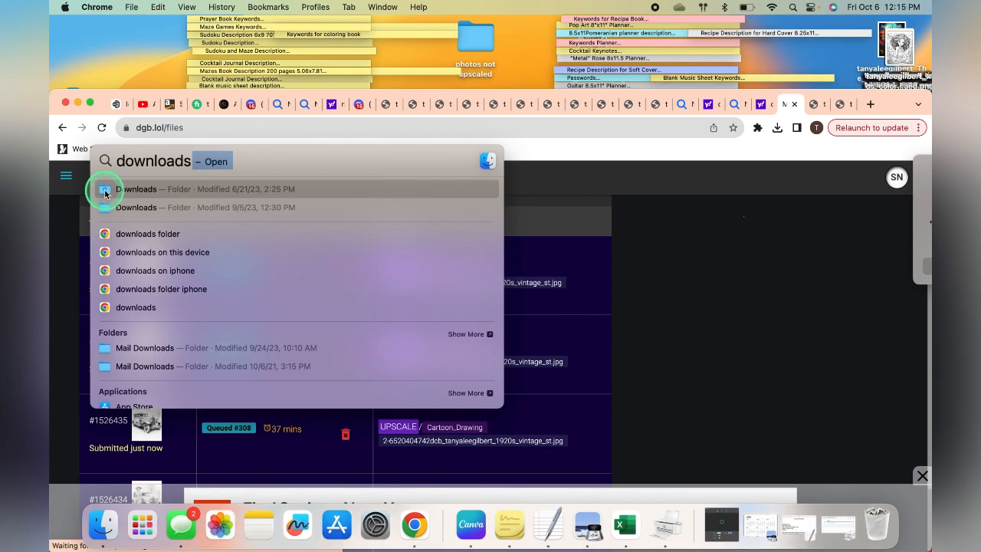
double_click(105, 191)
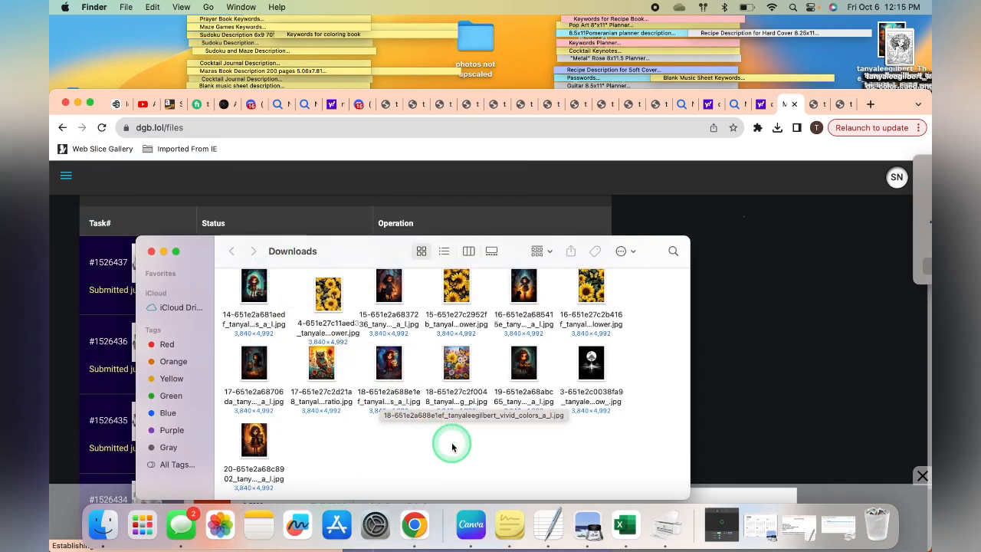
Step: Look through the upscaled images in the Downloads folder back to the first files, and close the folder window
scroll(452, 447, up, 5)
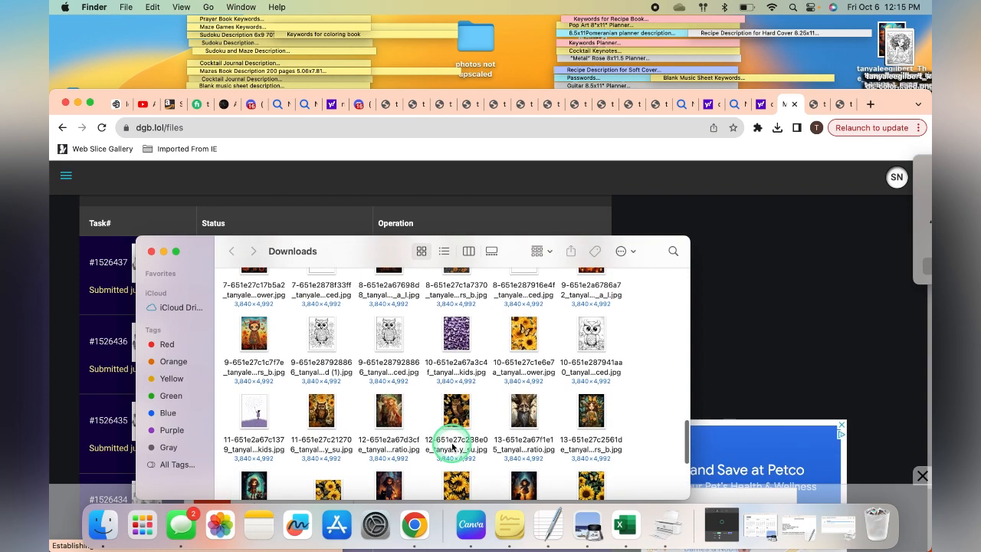
scroll(452, 447, up, 2)
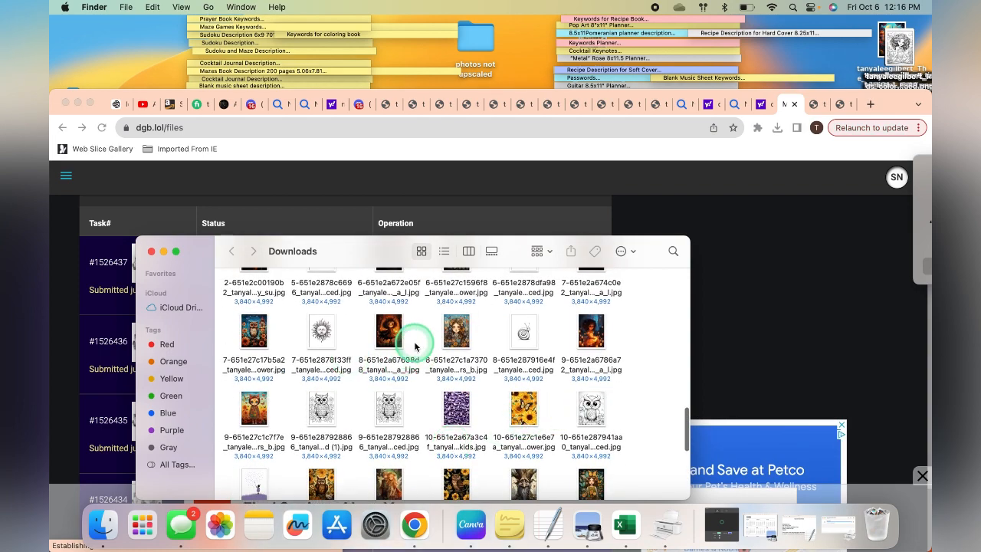
scroll(415, 347, up, 3)
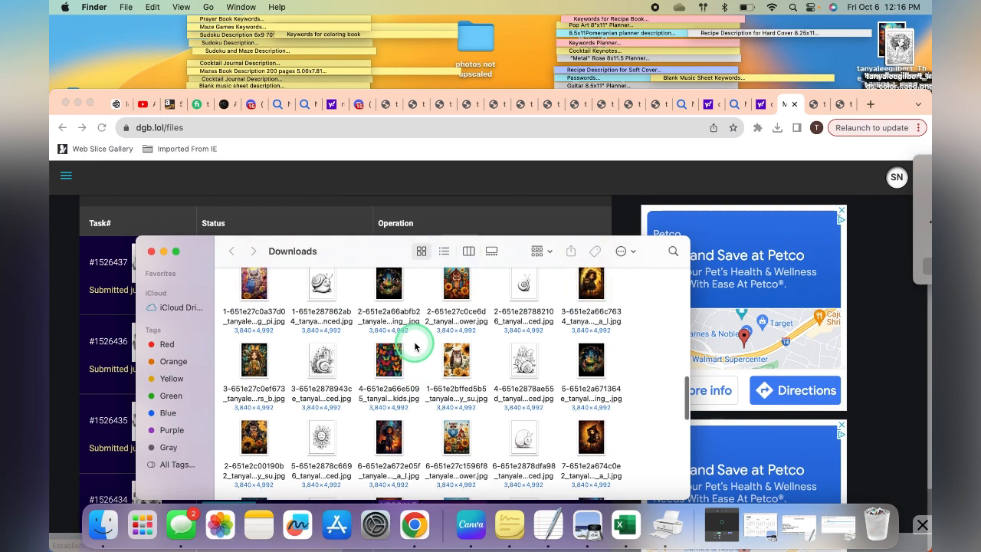
scroll(415, 347, up, 3)
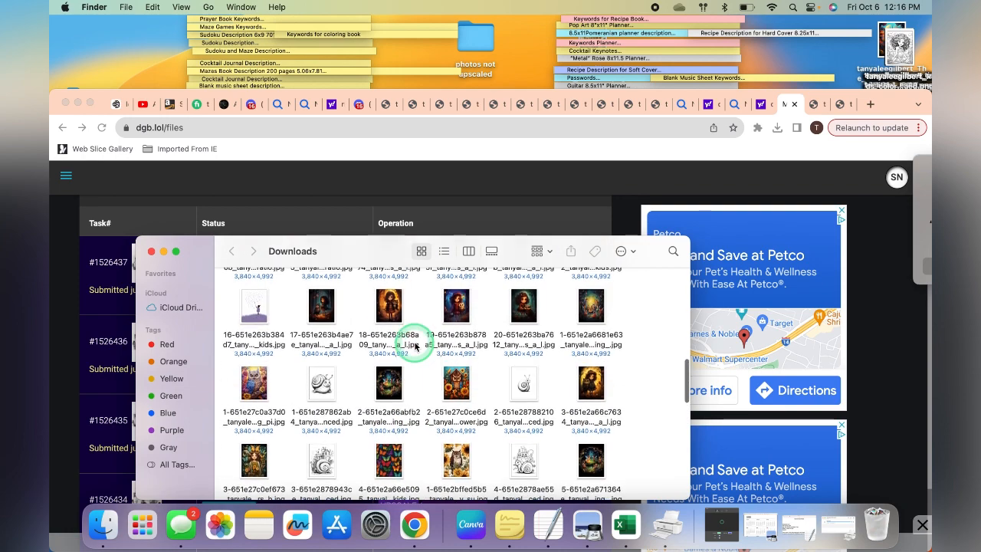
scroll(415, 347, up, 5)
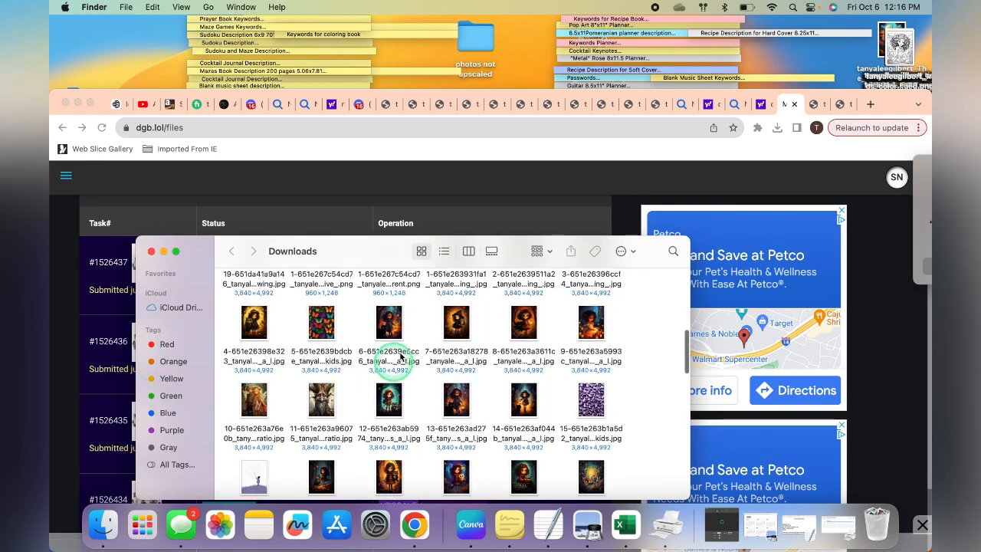
scroll(395, 344, up, 5)
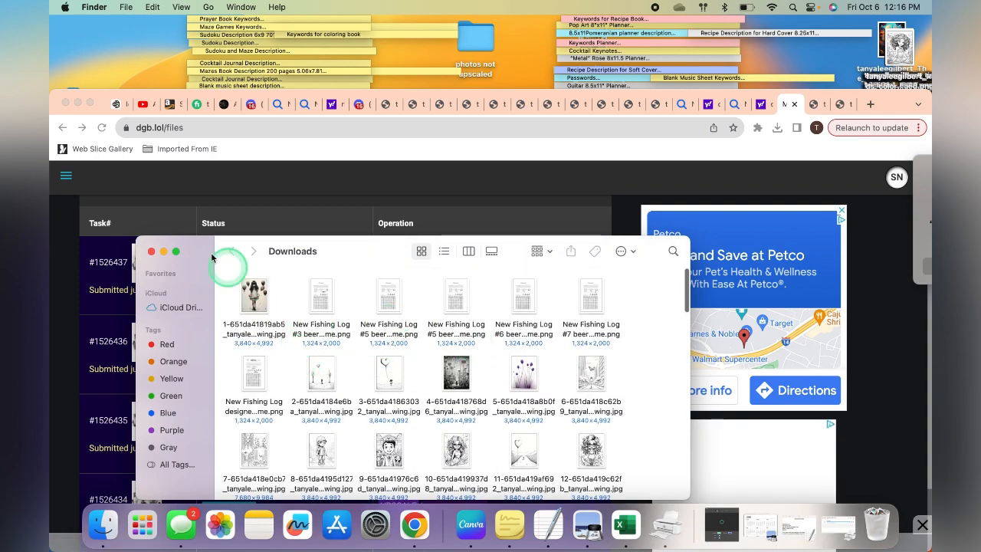
click(151, 253)
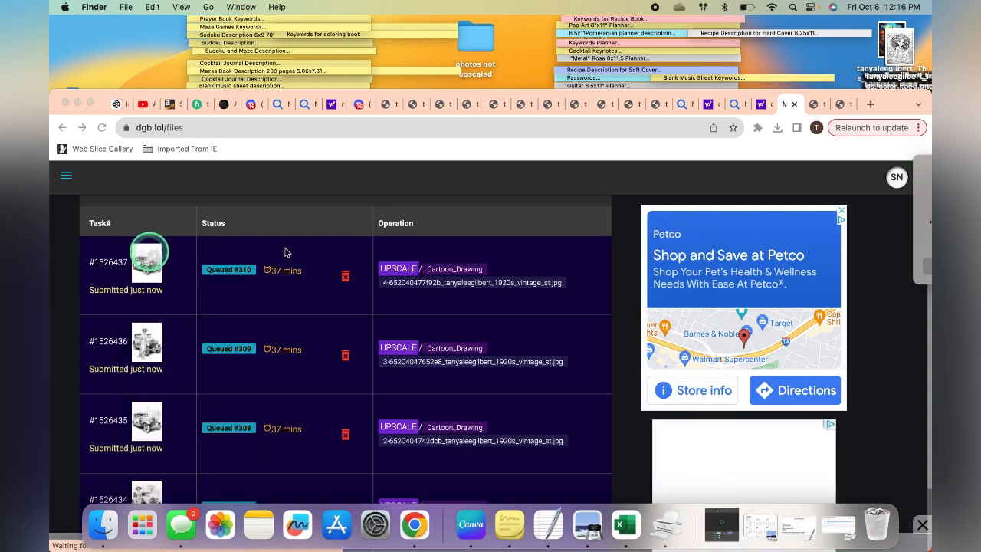